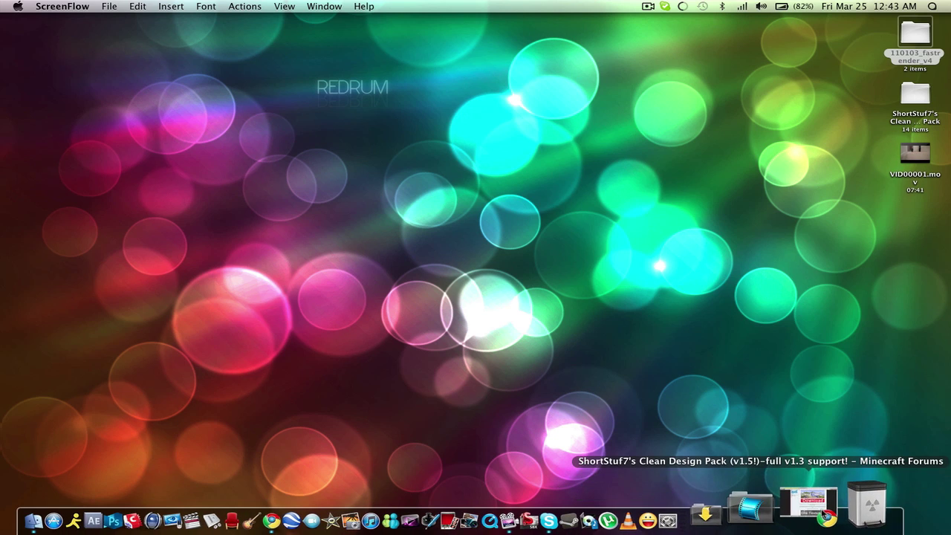
# - Restore the Chrome window and browse the Clean Design Pack preview images, returning to the top
pyautogui.click(817, 509)
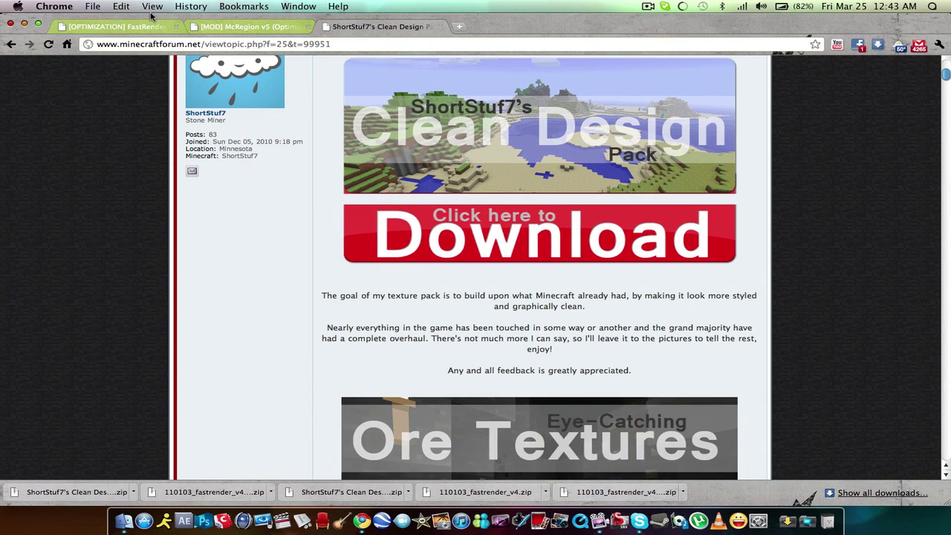
pyautogui.scroll(8, 282, 264)
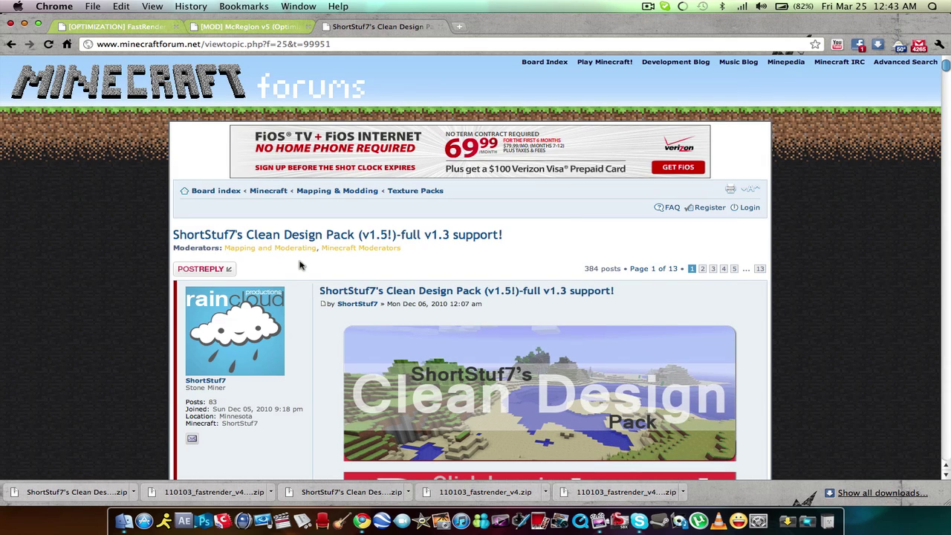
pyautogui.scroll(-10, 301, 265)
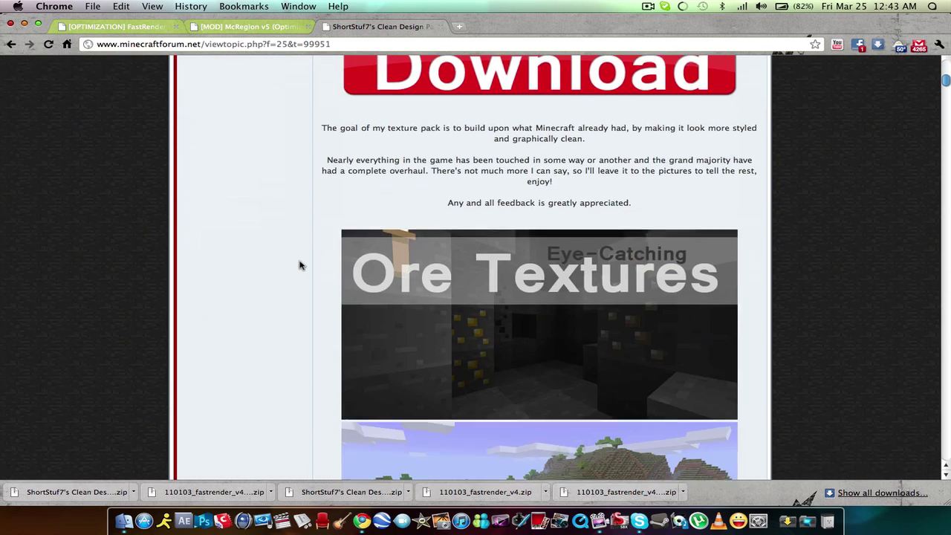
pyautogui.scroll(-7, 301, 265)
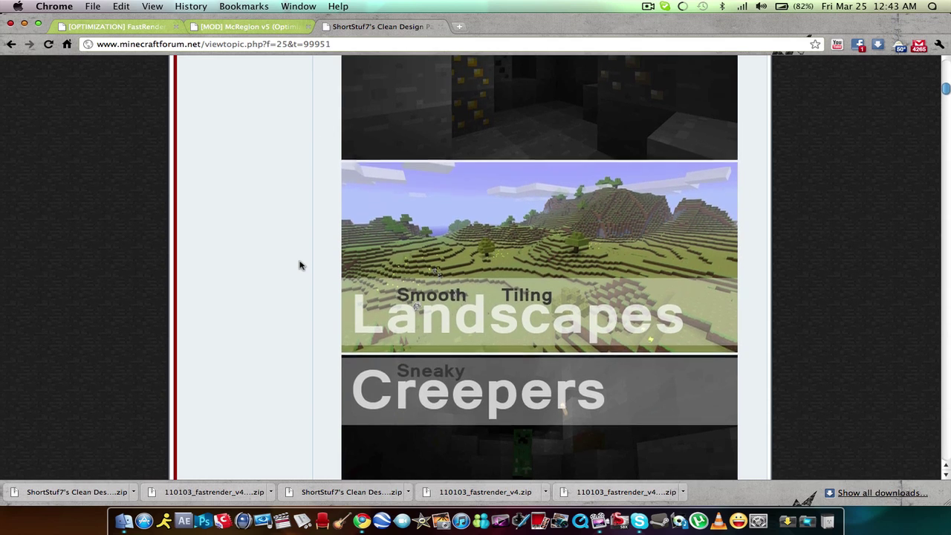
pyautogui.scroll(4, 301, 265)
pyautogui.scroll(1, 301, 265)
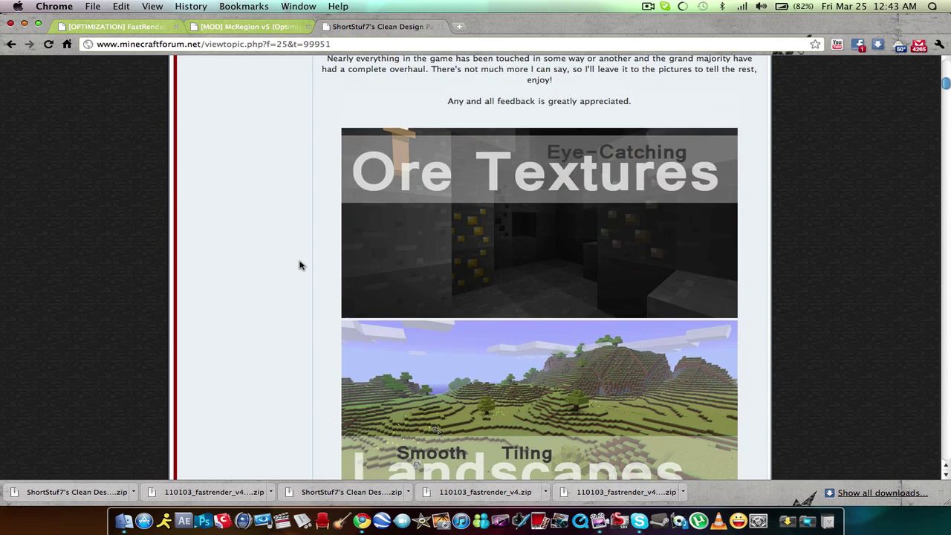
pyautogui.scroll(-5, 301, 265)
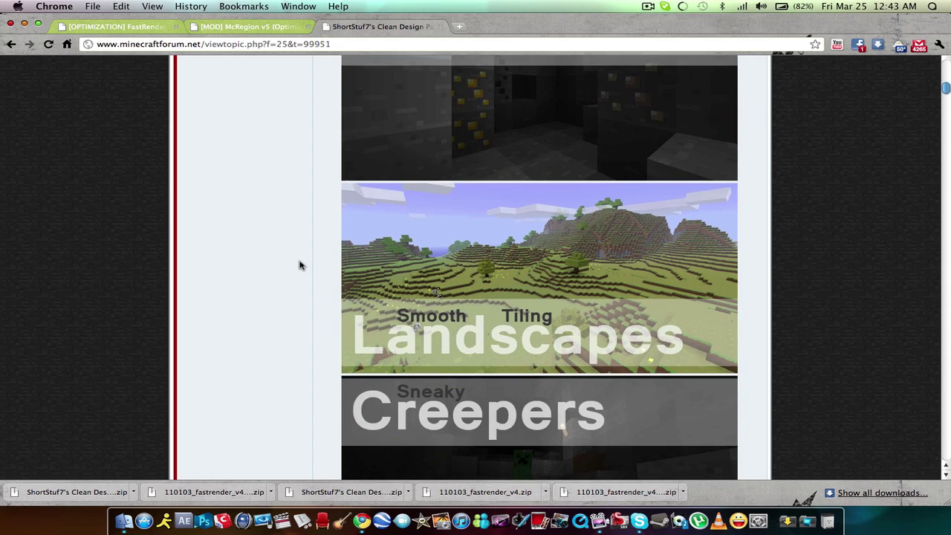
pyautogui.scroll(-12, 301, 265)
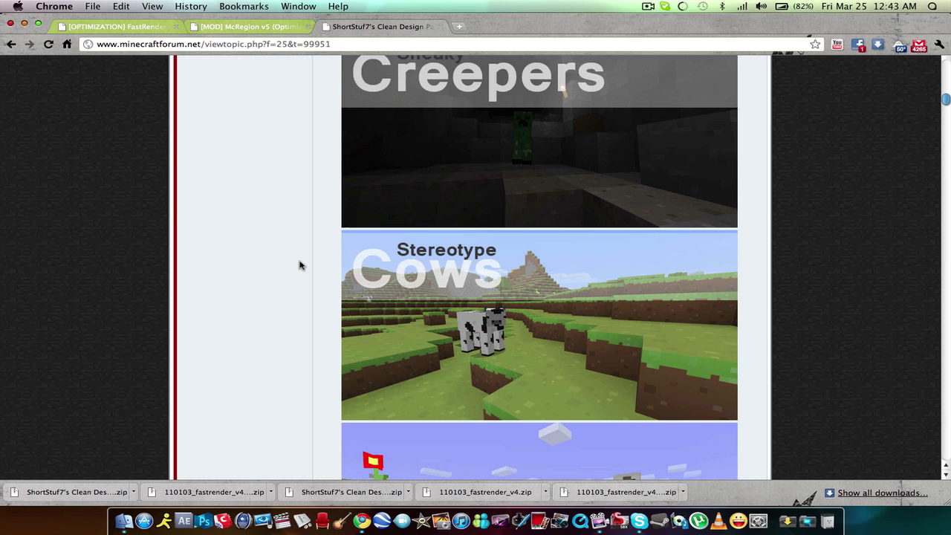
pyautogui.scroll(-5, 301, 266)
pyautogui.scroll(-11, 301, 266)
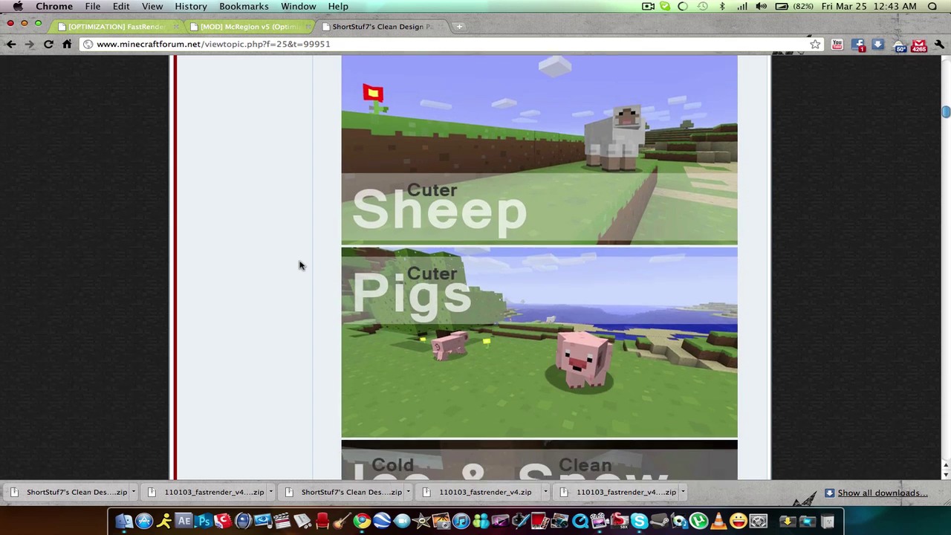
pyautogui.scroll(-3, 301, 265)
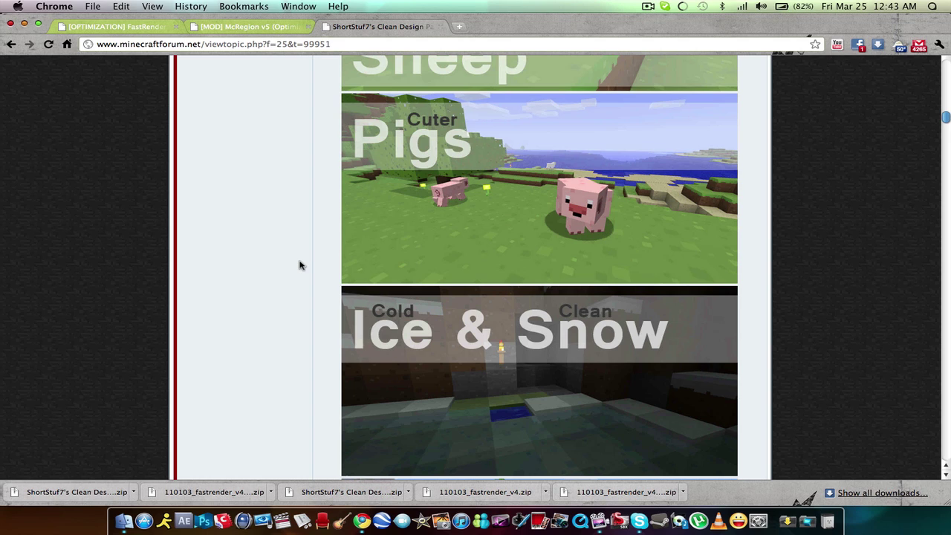
pyautogui.scroll(-16, 301, 265)
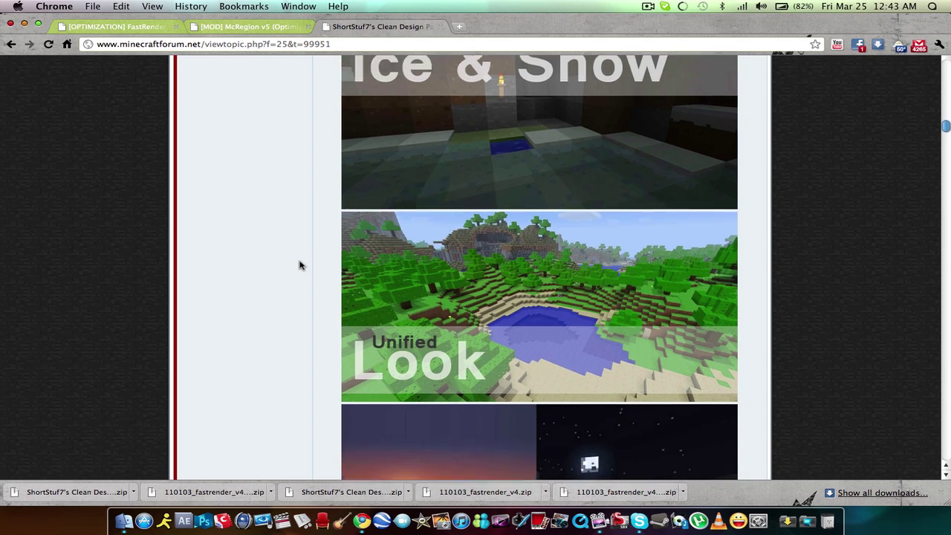
pyautogui.scroll(-10, 301, 265)
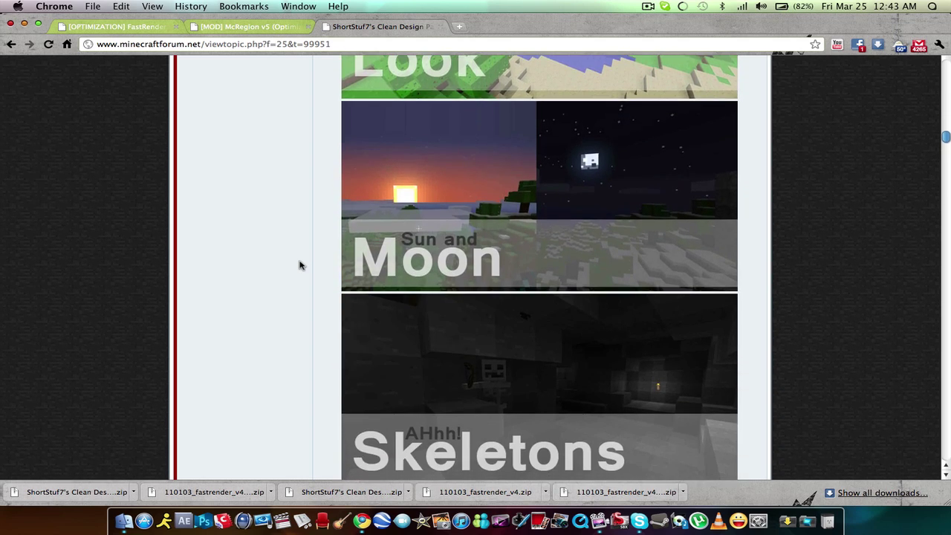
pyautogui.scroll(-14, 301, 265)
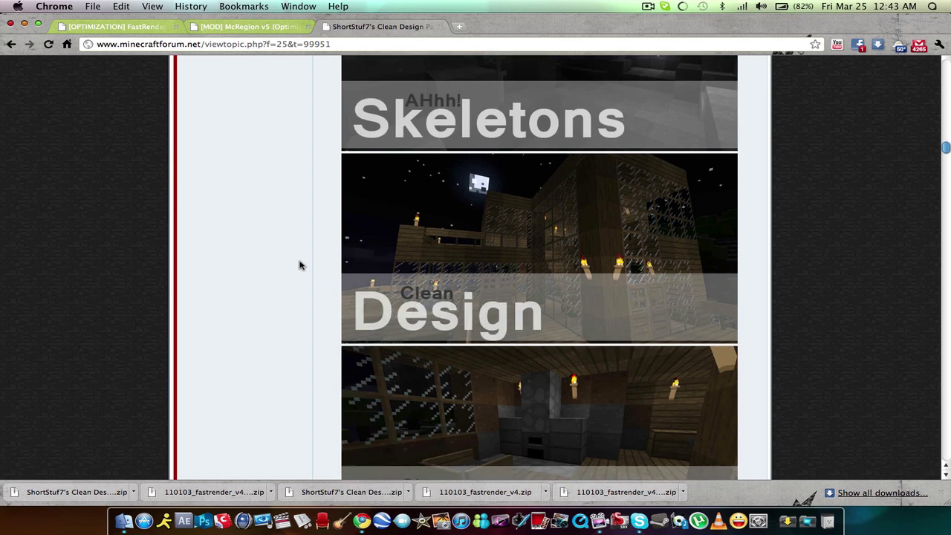
pyautogui.scroll(-14, 301, 266)
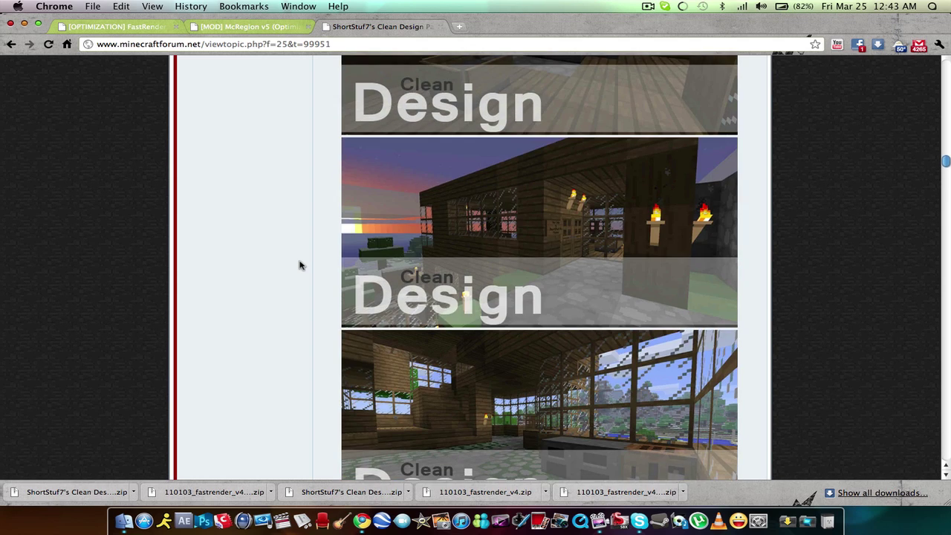
pyautogui.scroll(-16, 300, 265)
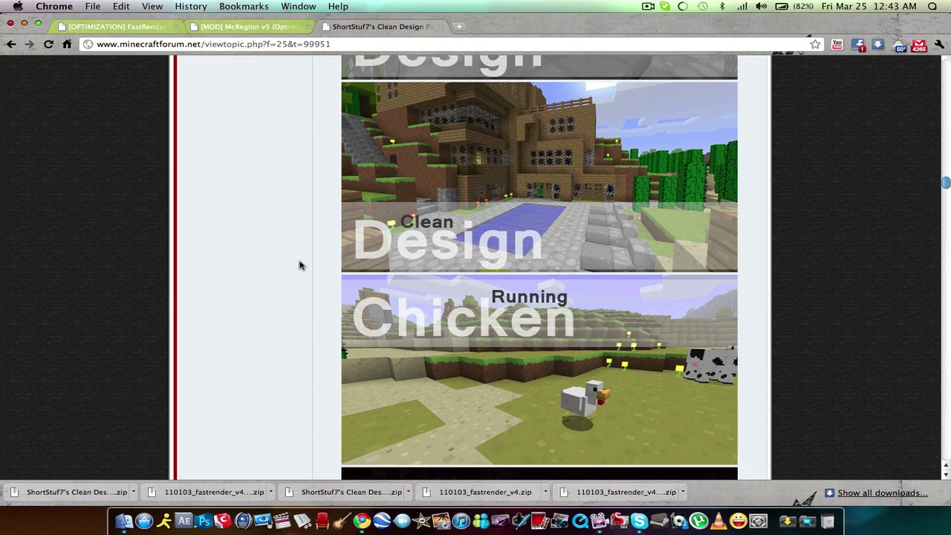
pyautogui.scroll(-2, 301, 265)
pyautogui.scroll(-7, 262, 272)
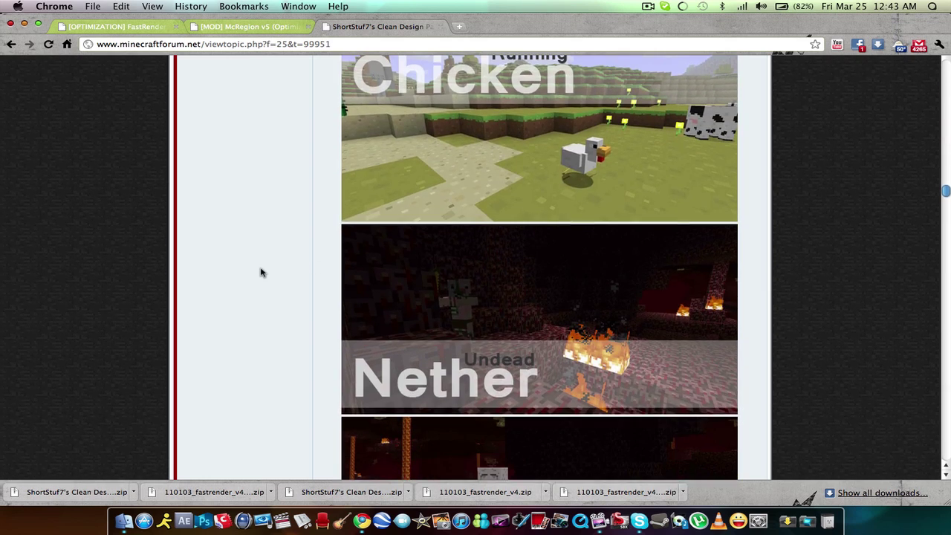
pyautogui.scroll(-8, 364, 277)
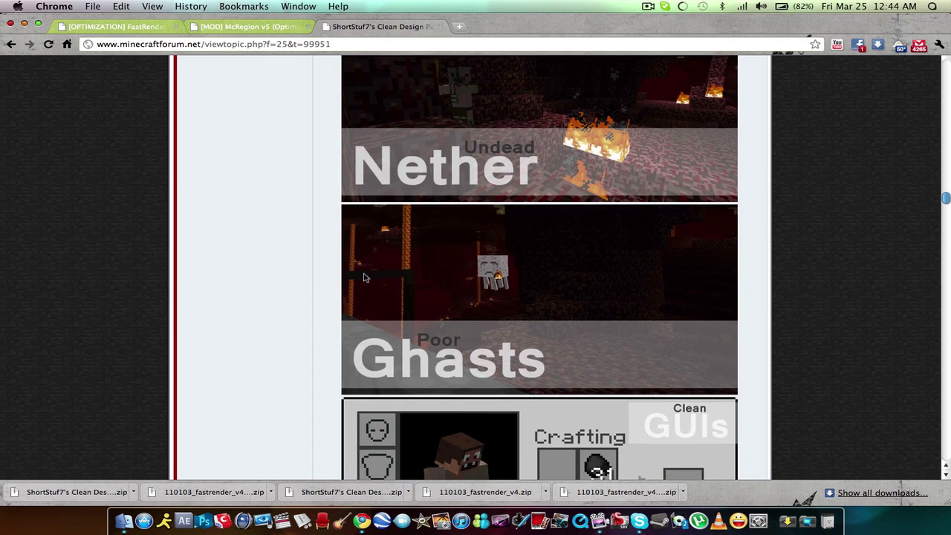
pyautogui.scroll(-20, 364, 278)
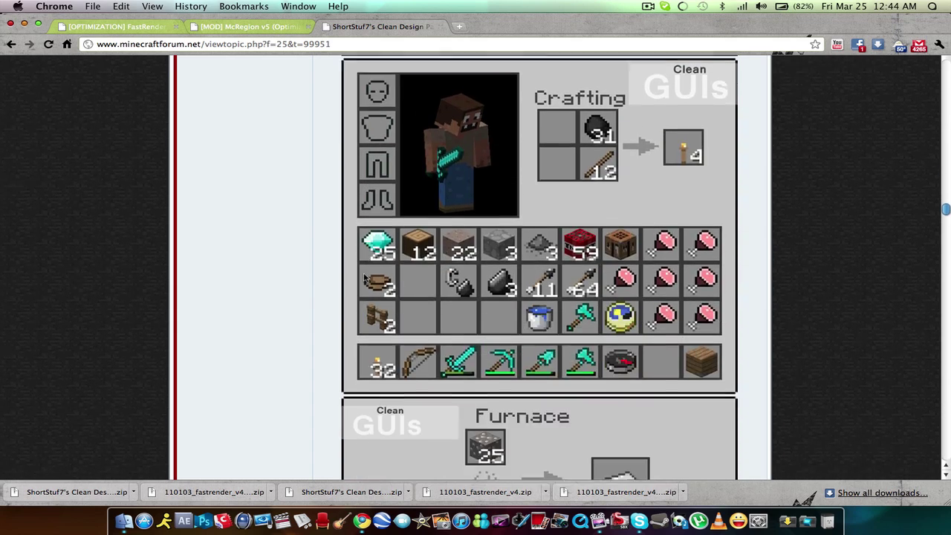
pyautogui.scroll(20, 363, 276)
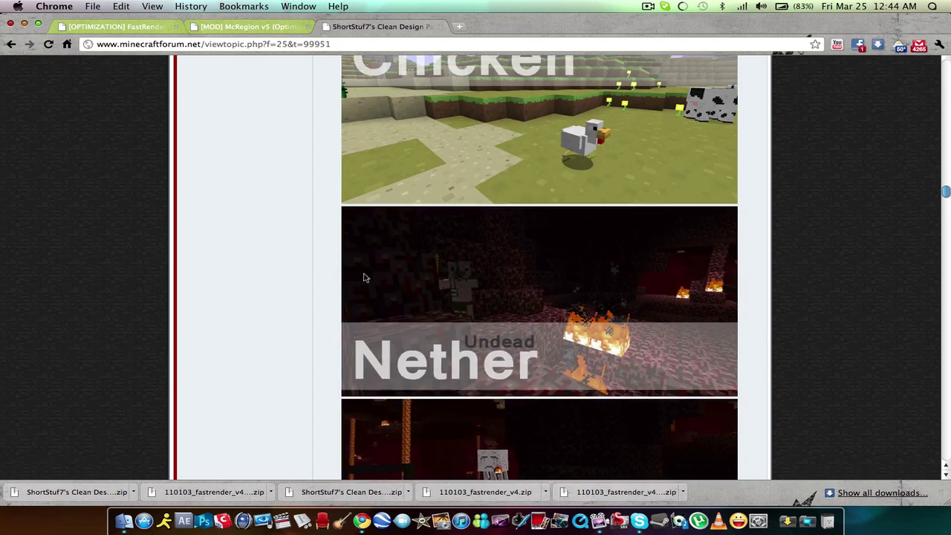
pyautogui.scroll(10, 364, 277)
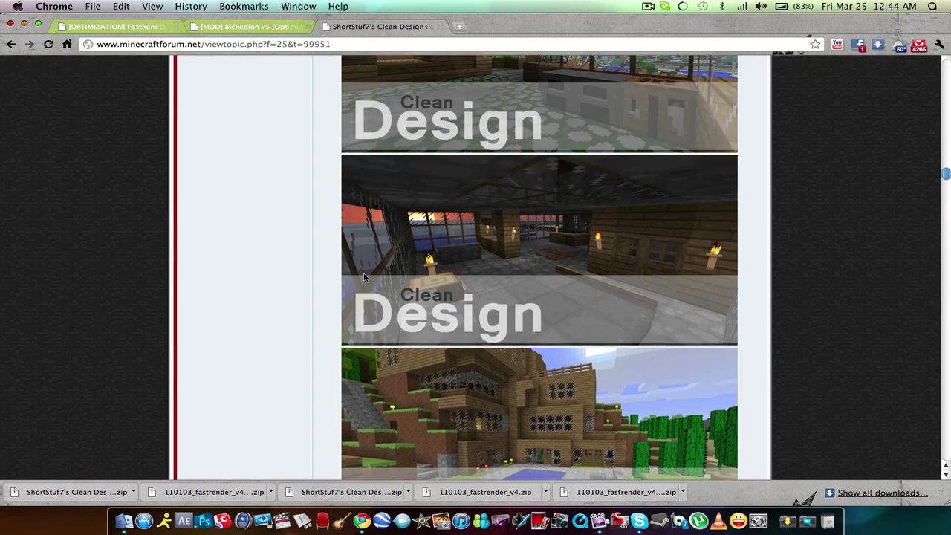
pyautogui.scroll(10, 365, 278)
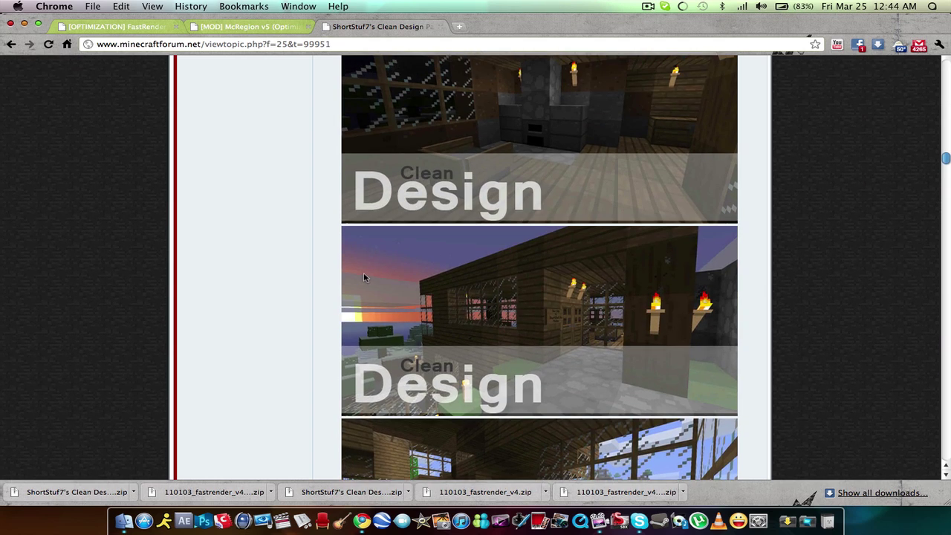
pyautogui.scroll(15, 364, 277)
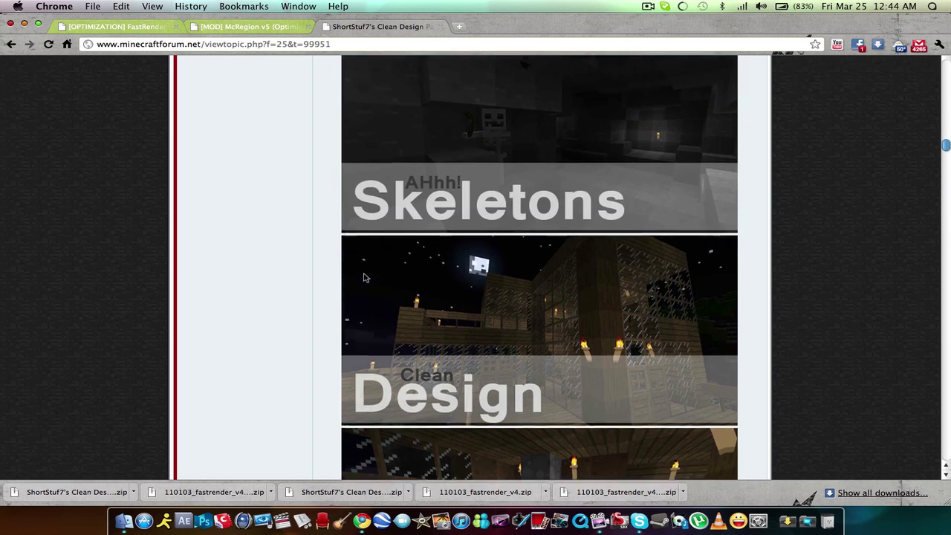
pyautogui.scroll(15, 365, 277)
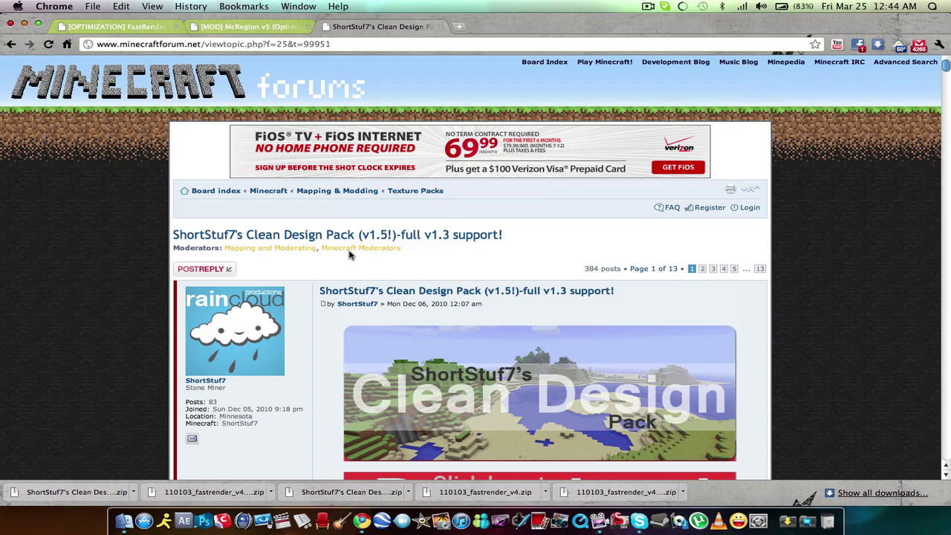
pyautogui.click(254, 27)
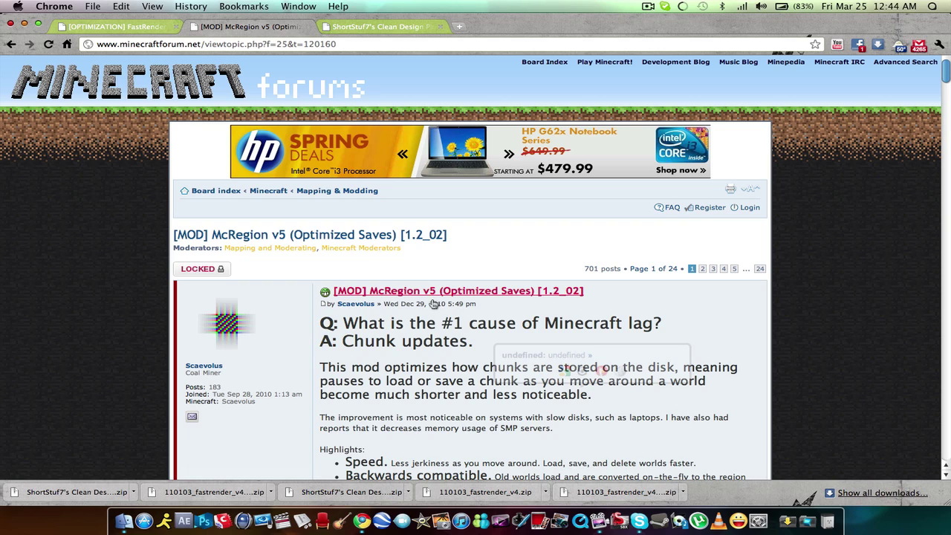
pyautogui.scroll(-2, 364, 367)
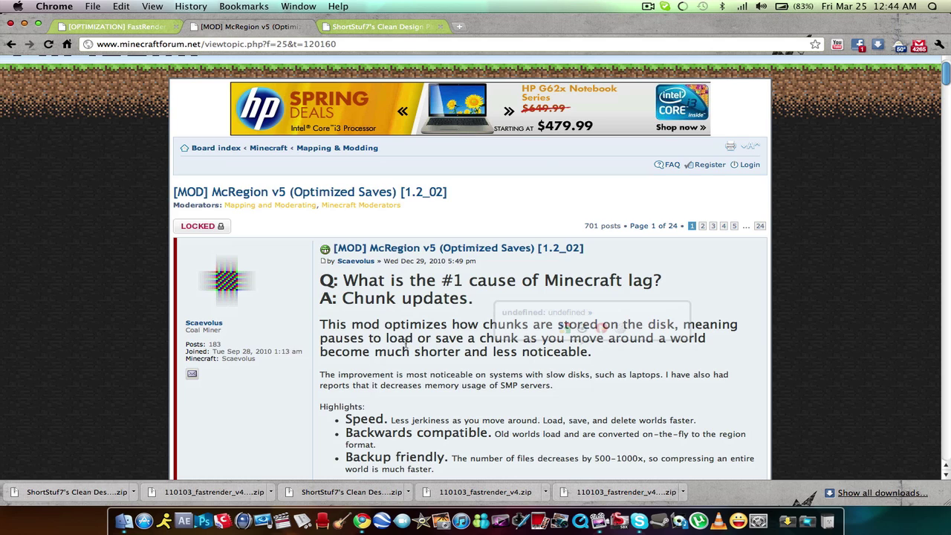
pyautogui.scroll(-3, 405, 344)
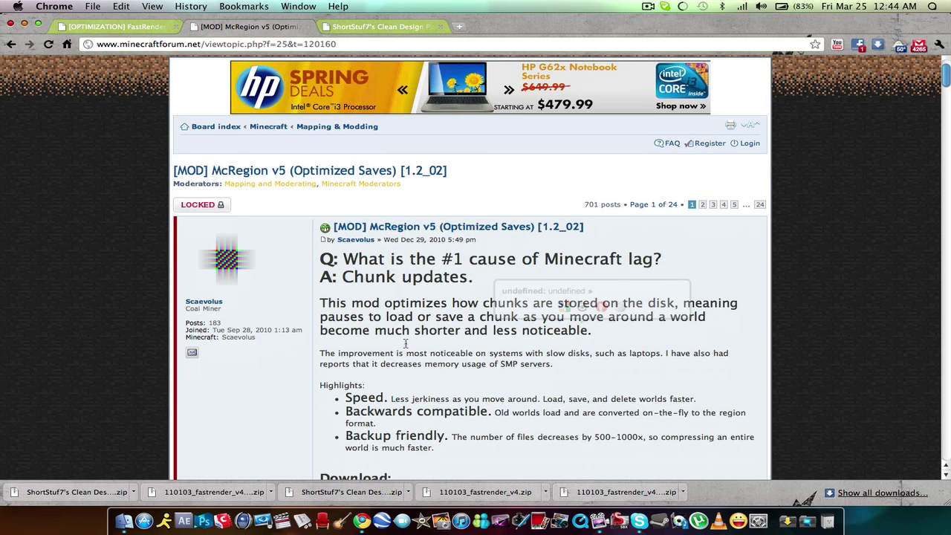
pyautogui.scroll(3, 406, 343)
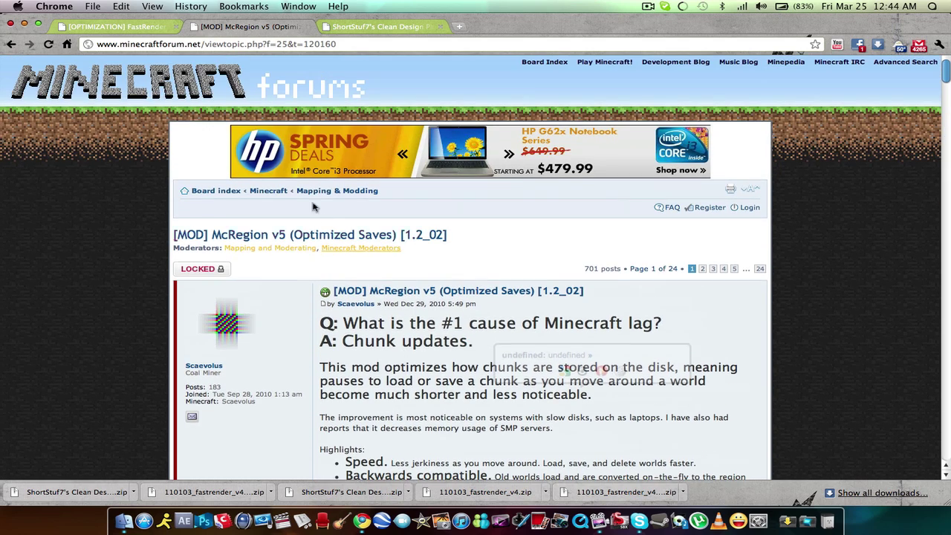
# - Bring up the FastRender v4 thread and highlight its installation instructions
pyautogui.click(158, 30)
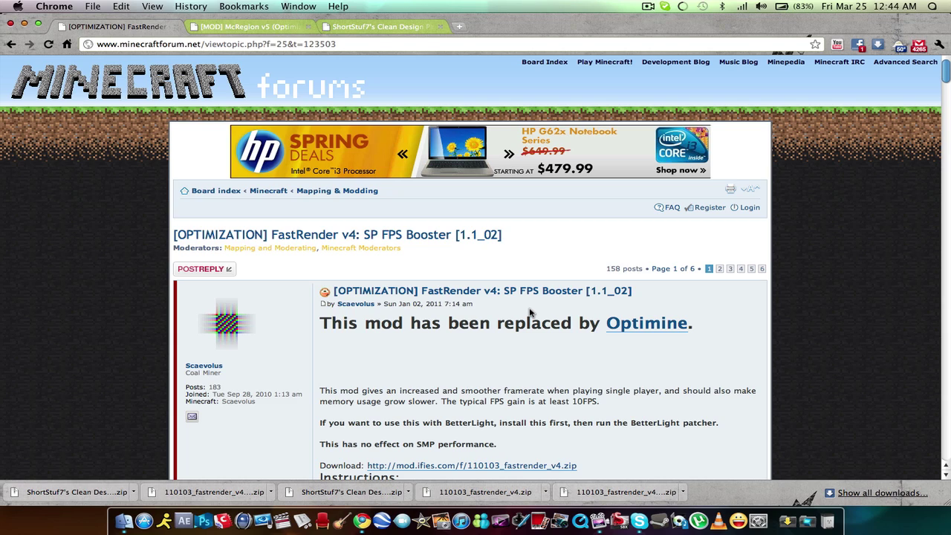
pyautogui.scroll(-1, 530, 312)
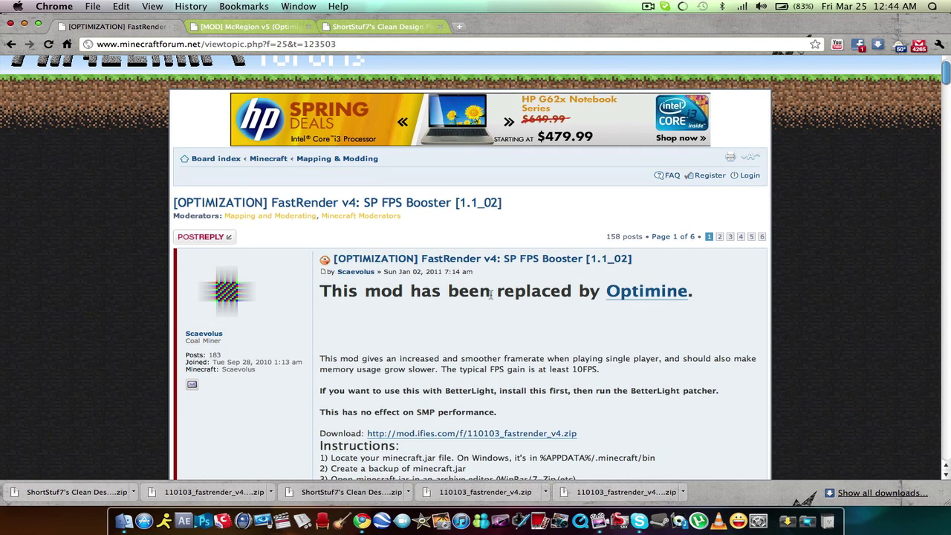
pyautogui.click(255, 26)
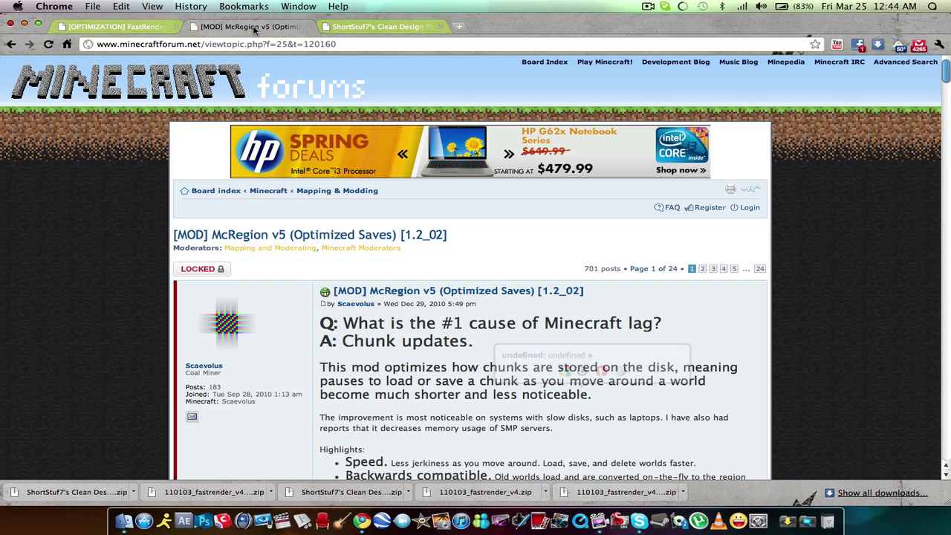
pyautogui.click(129, 31)
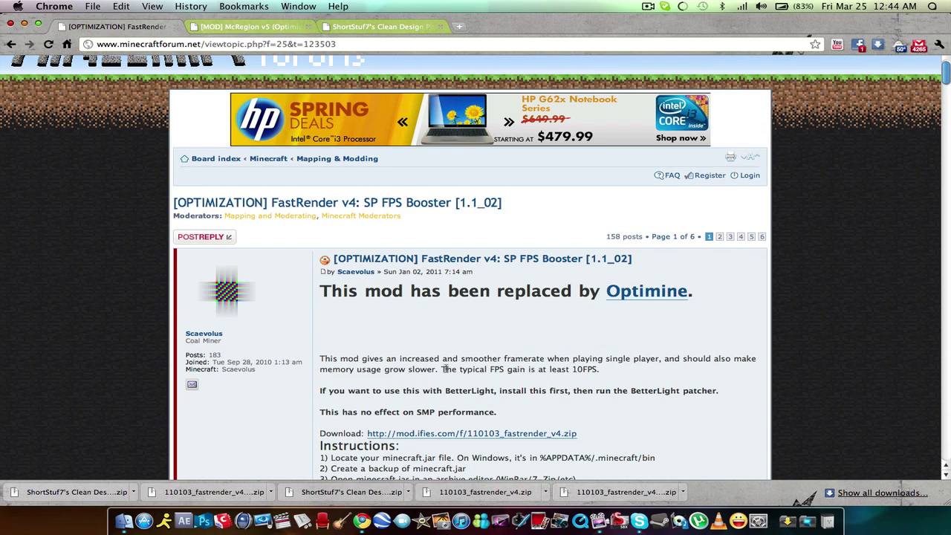
pyautogui.scroll(-4, 444, 369)
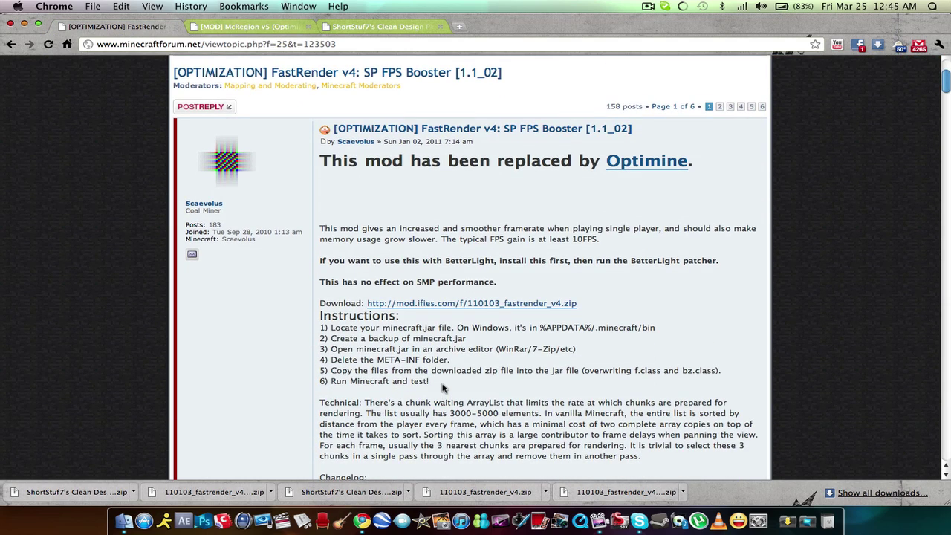
pyautogui.moveTo(429, 381); pyautogui.dragTo(321, 328)
pyautogui.click(438, 361)
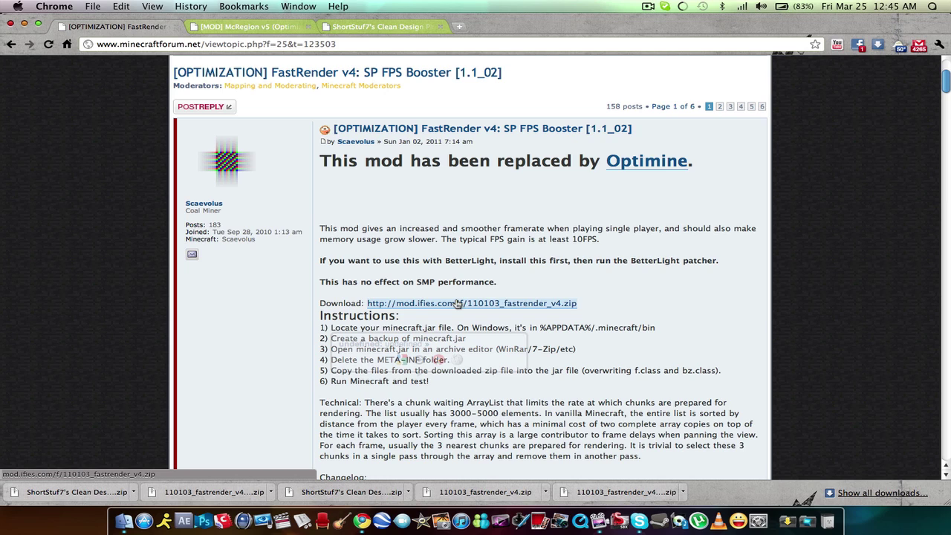
# - Download the FastRender v4 zip from mod.ifies.com and show the recent downloads
pyautogui.click(457, 304)
pyautogui.click(790, 514)
pyautogui.click(790, 514)
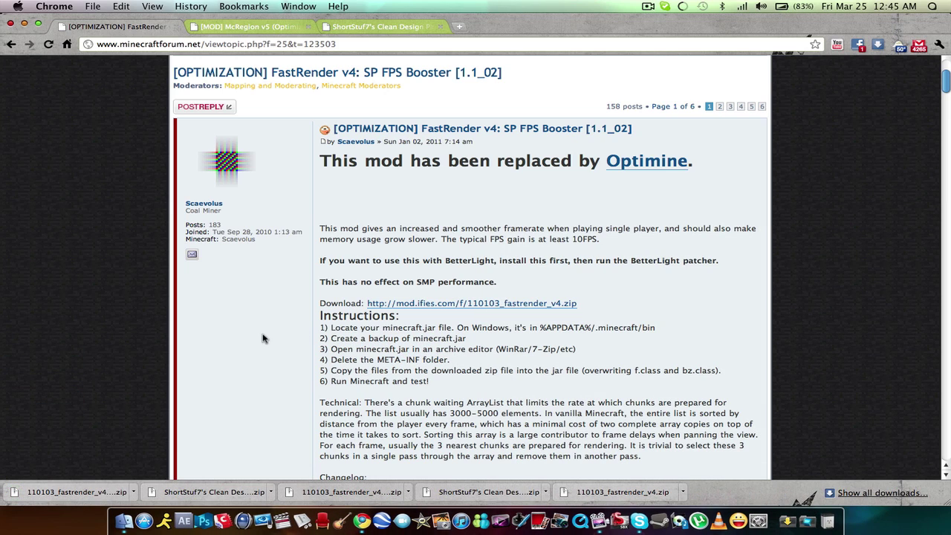
pyautogui.click(788, 520)
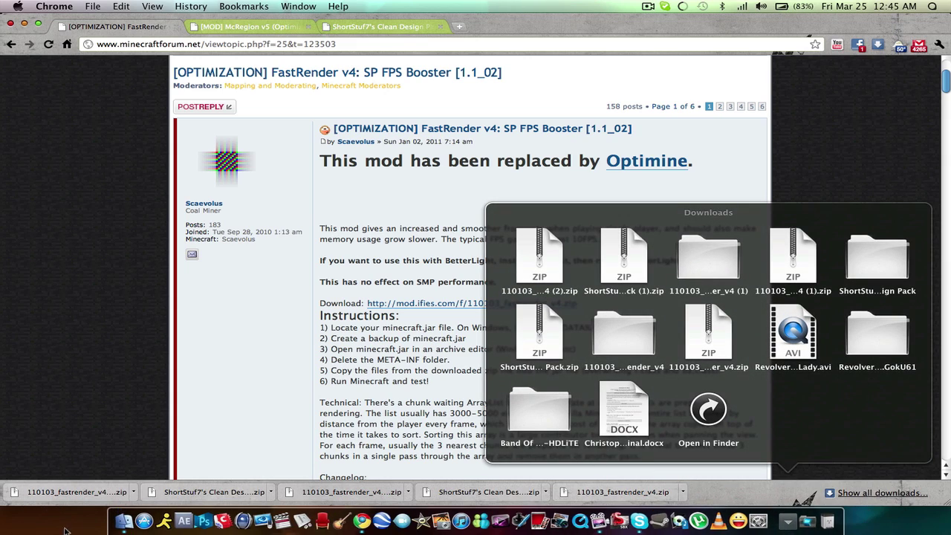
# - Open the Downloads folder in Finder and arrange it by Date Created
pyautogui.click(708, 410)
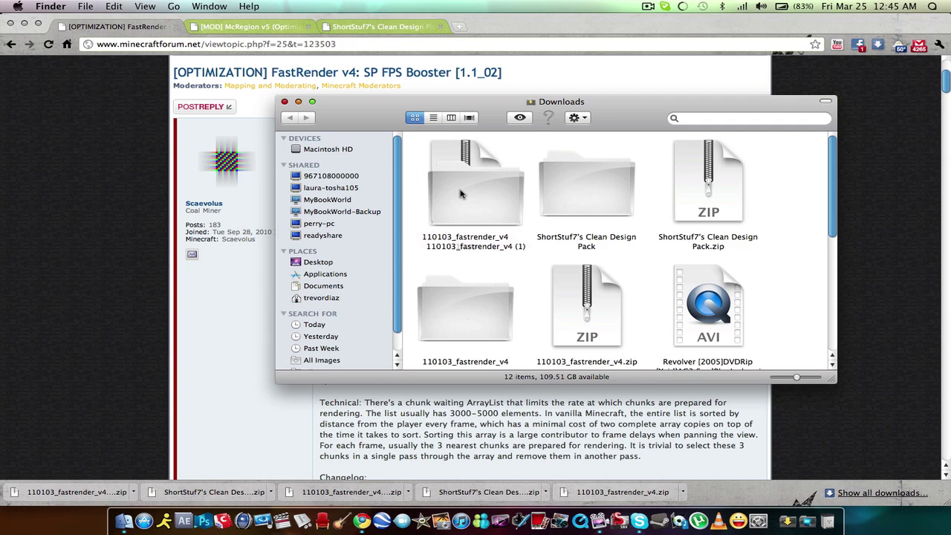
pyautogui.click(578, 117)
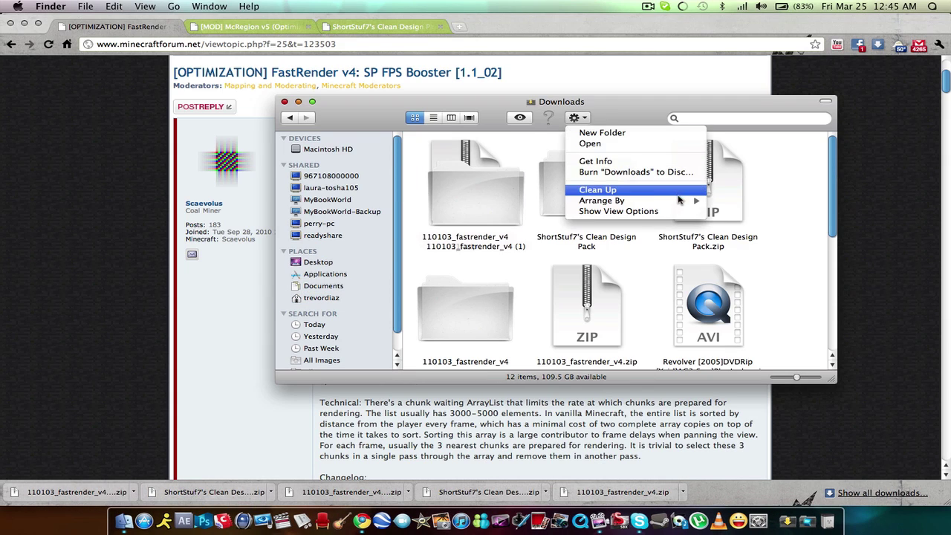
pyautogui.moveTo(678, 200)
pyautogui.click(739, 221)
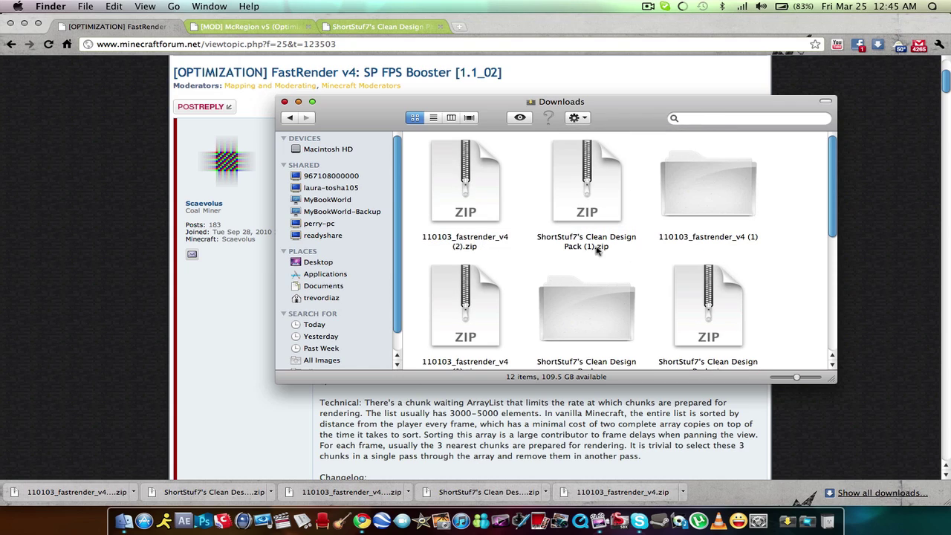
# - Extract the newest FastRender zip with Archive Utility
pyautogui.rightClick(458, 179)
pyautogui.moveTo(555, 197)
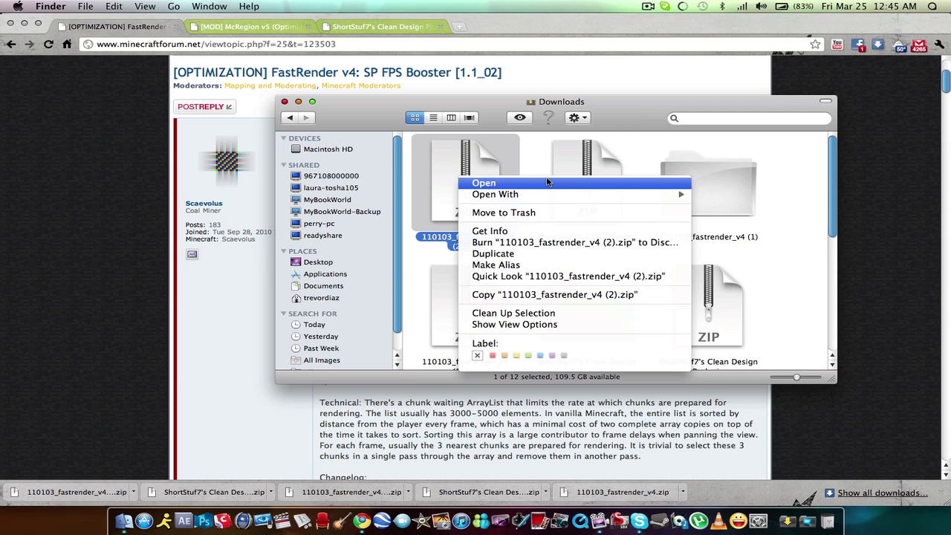
pyautogui.moveTo(681, 195)
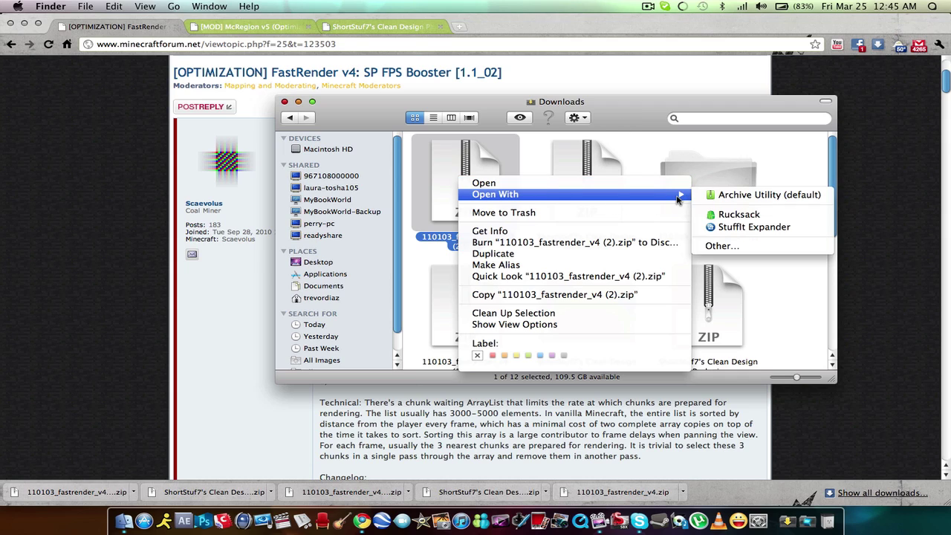
pyautogui.click(720, 197)
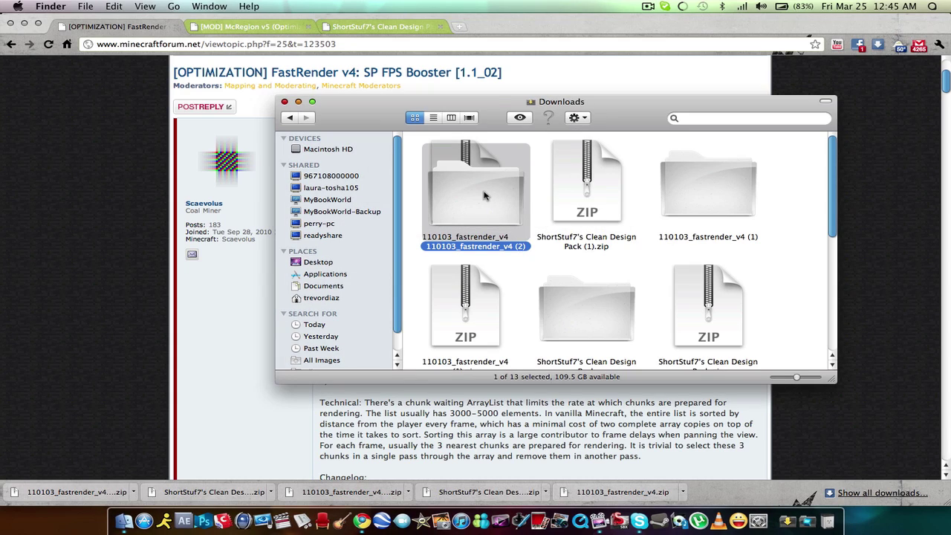
# - Open the extracted 110103_fastrender_v4 (2) folder, then go to home > Library > Application Support > minecraft > bin
pyautogui.doubleClick(484, 195)
pyautogui.moveTo(578, 155); pyautogui.dragTo(594, 196)
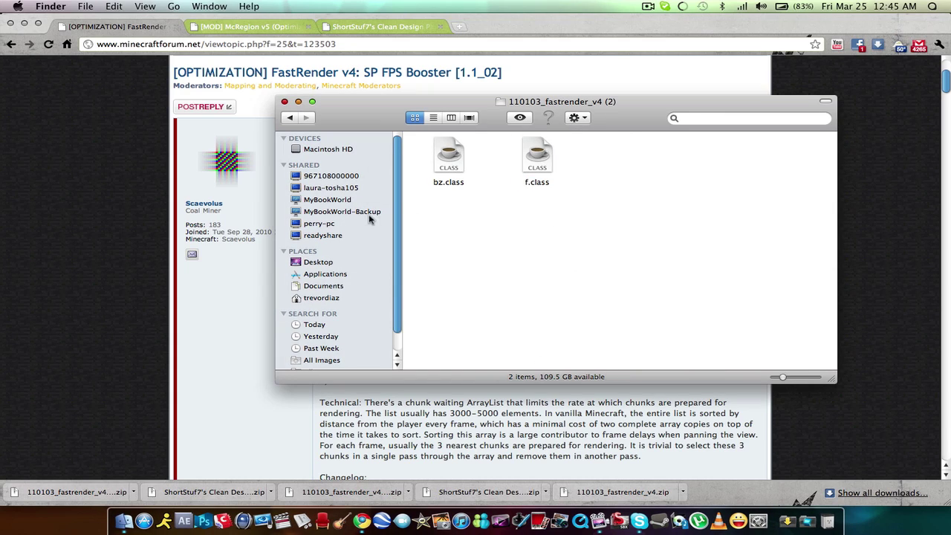
pyautogui.click(325, 298)
pyautogui.doubleClick(581, 192)
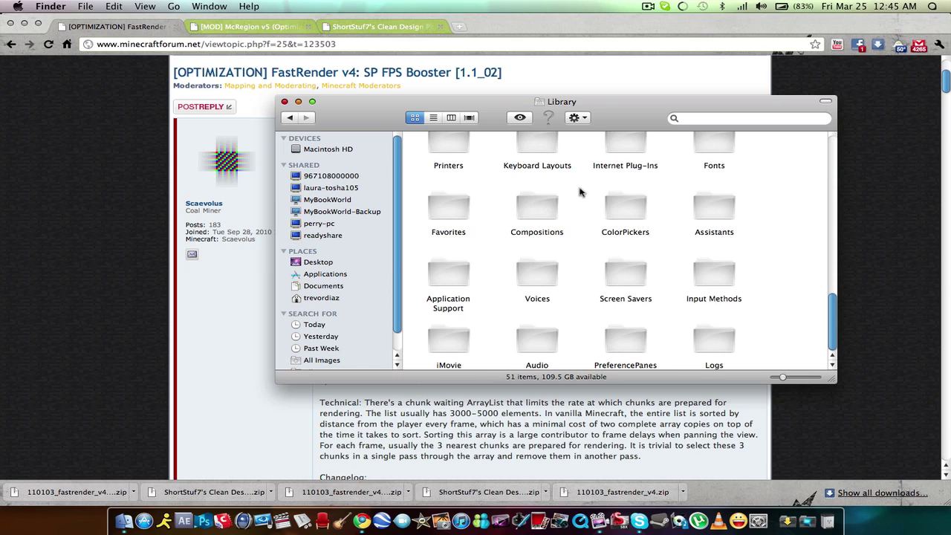
pyautogui.click(452, 263)
pyautogui.doubleClick(450, 280)
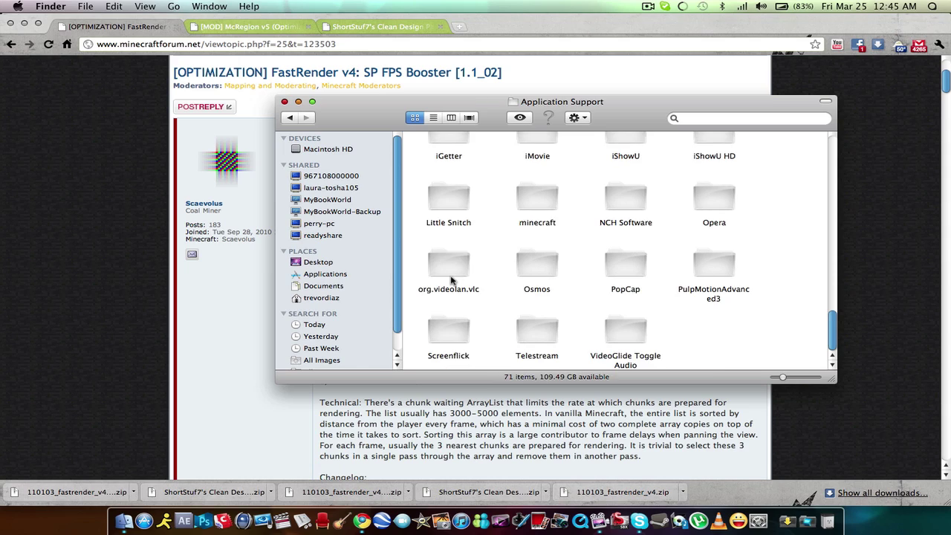
pyautogui.doubleClick(538, 199)
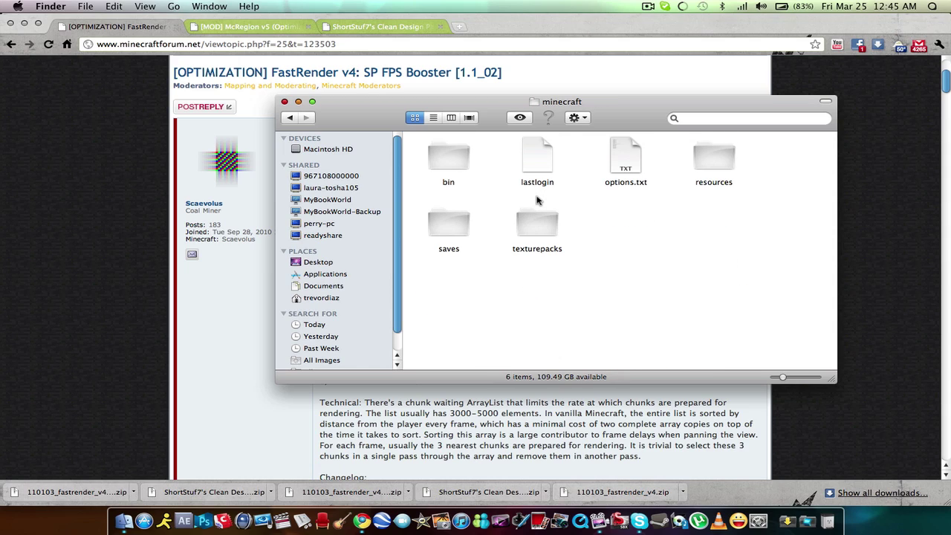
pyautogui.doubleClick(456, 163)
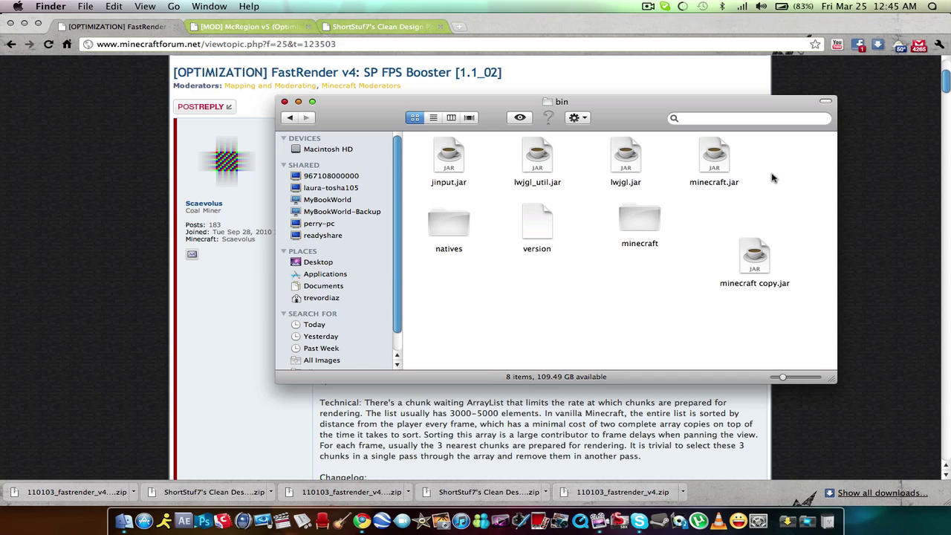
pyautogui.moveTo(724, 149); pyautogui.dragTo(707, 157)
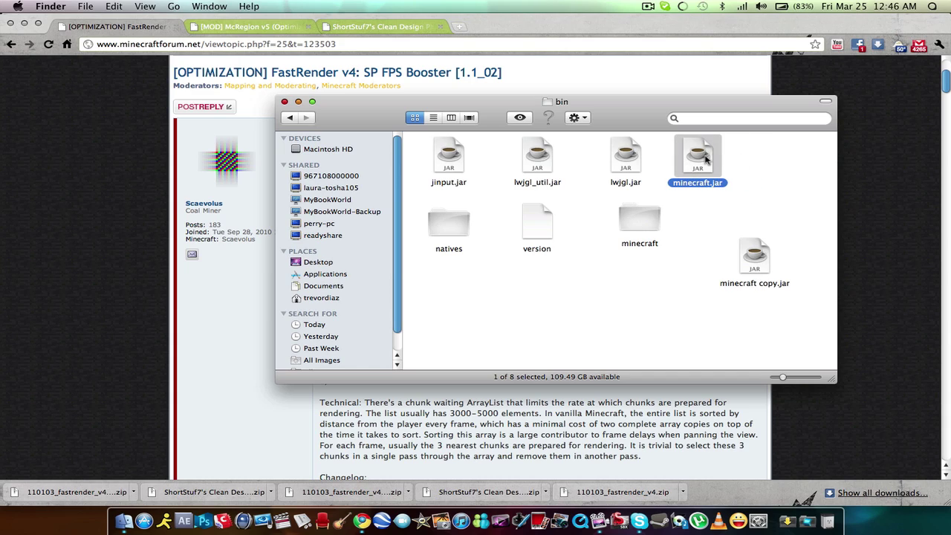
pyautogui.rightClick(707, 158)
pyautogui.moveTo(743, 173)
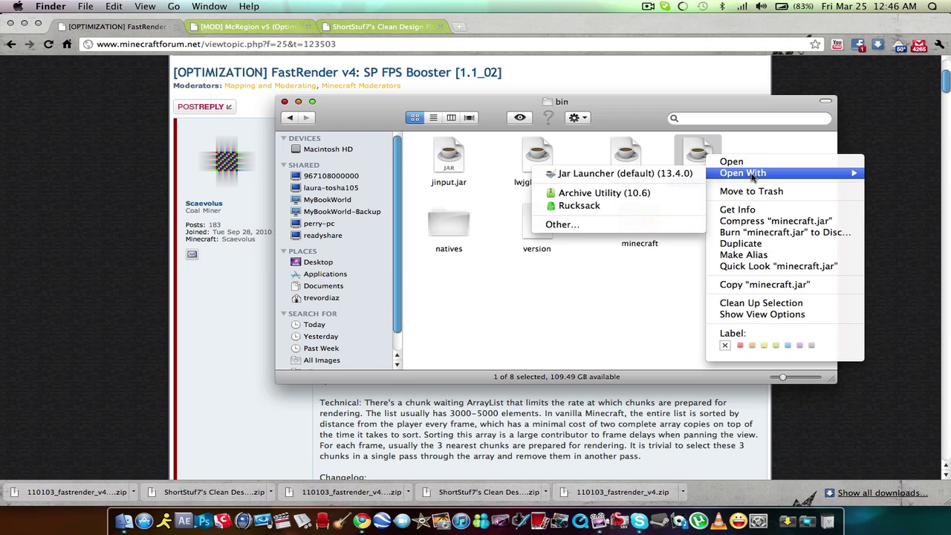
pyautogui.click(657, 279)
pyautogui.click(648, 217)
pyautogui.moveTo(648, 217); pyautogui.dragTo(646, 243)
pyautogui.click(616, 251)
pyautogui.doubleClick(637, 248)
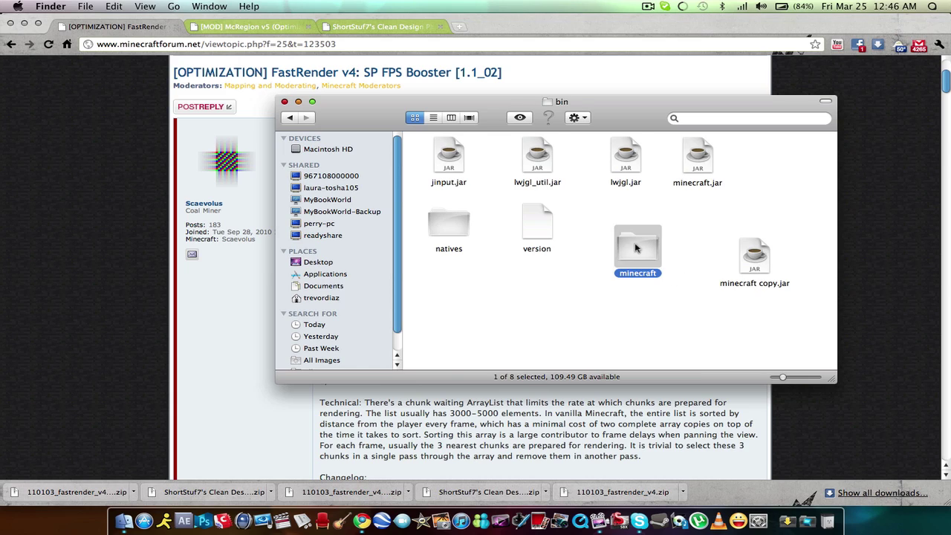
pyautogui.click(292, 119)
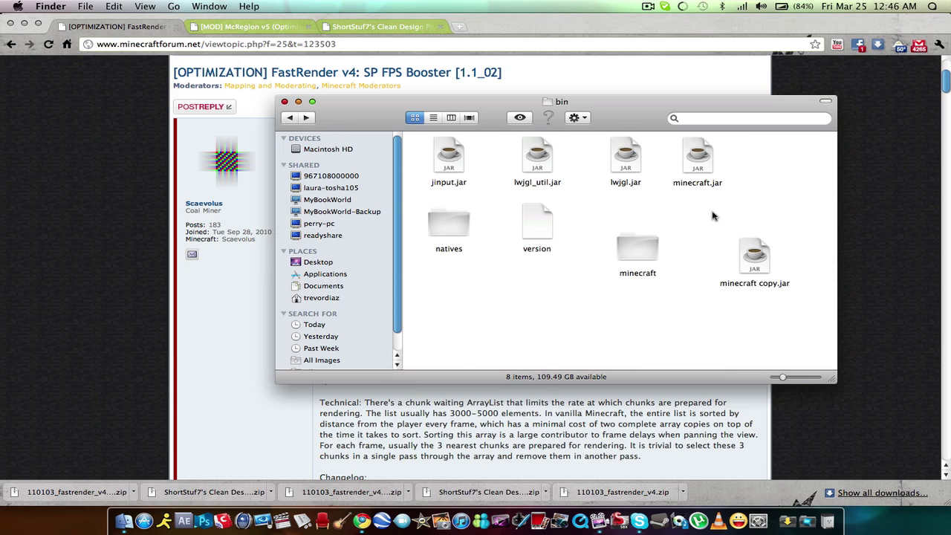
pyautogui.moveTo(645, 251); pyautogui.dragTo(643, 228)
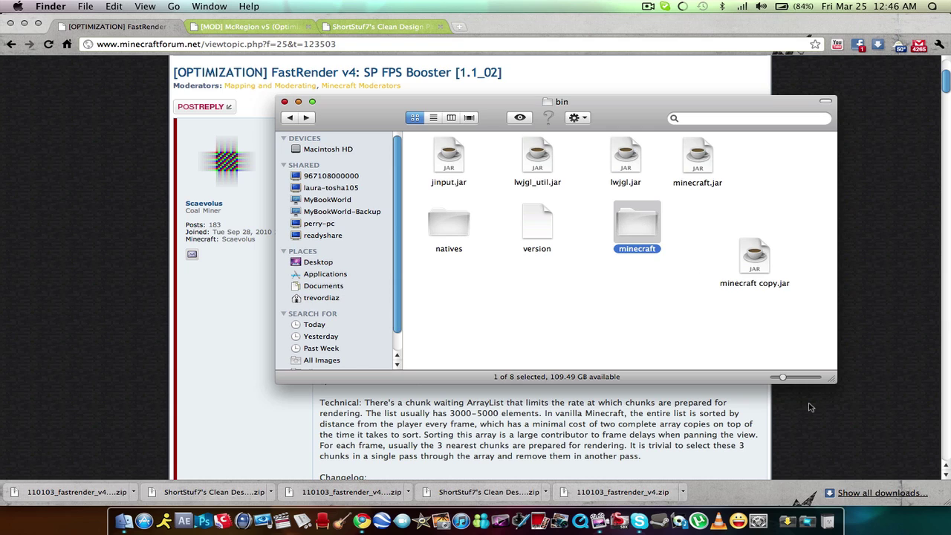
pyautogui.click(838, 516)
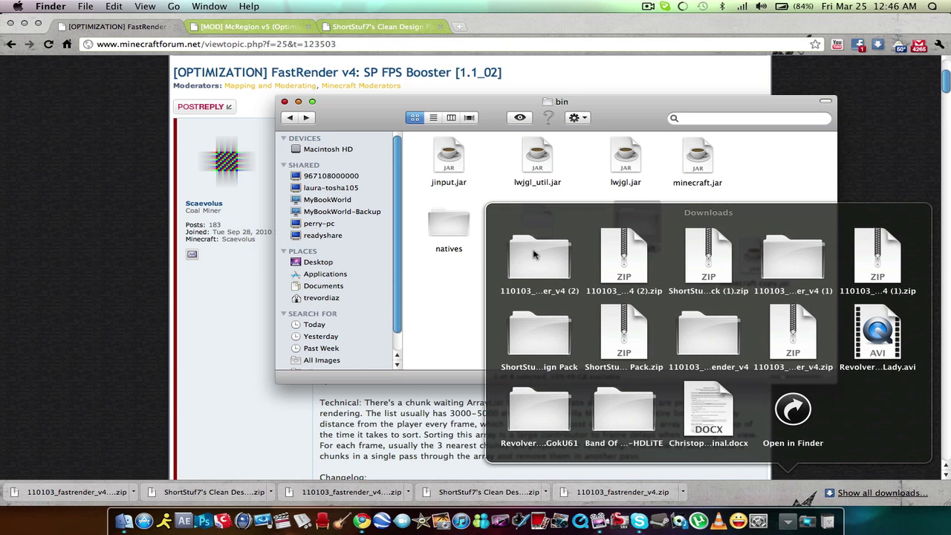
pyautogui.click(534, 254)
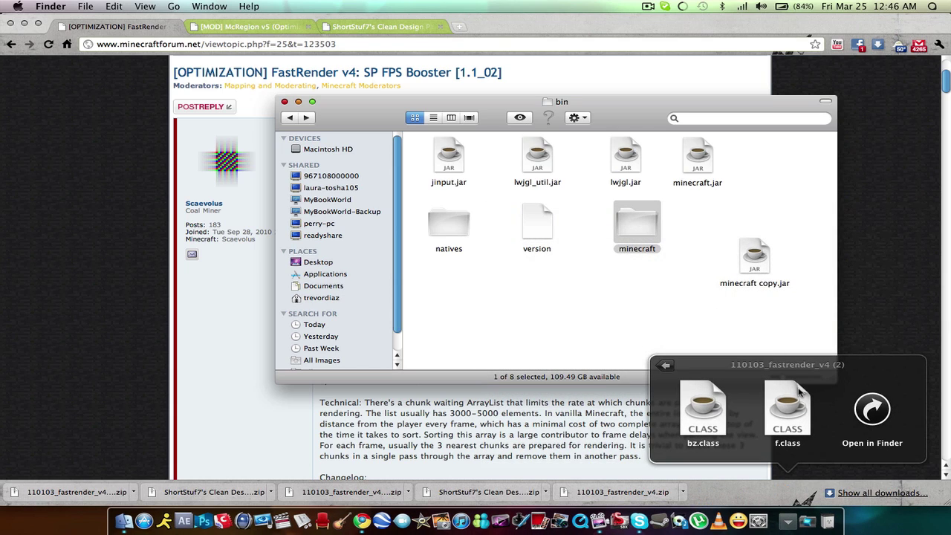
pyautogui.click(664, 289)
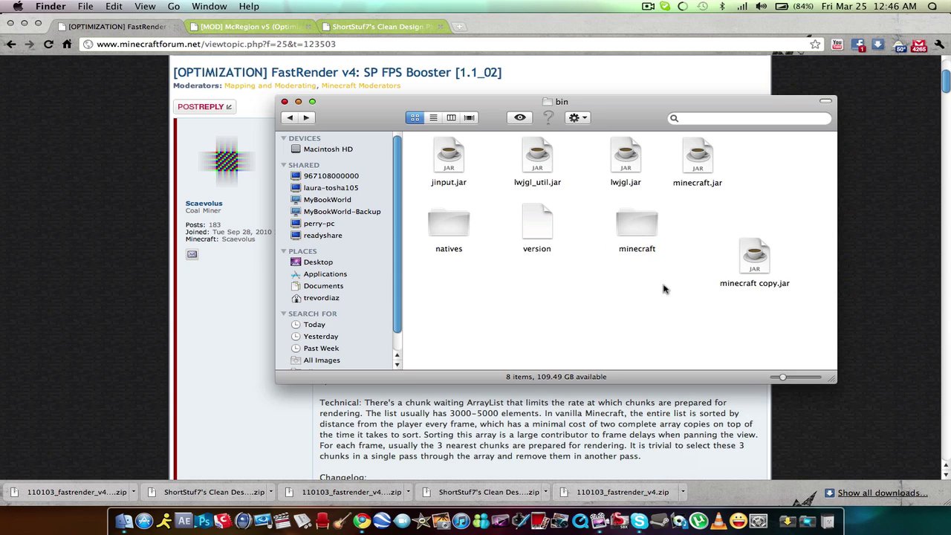
# - Open the minecraft folder inside bin, reposition its window and scroll through the class files
pyautogui.doubleClick(638, 223)
pyautogui.scroll(-5, 640, 225)
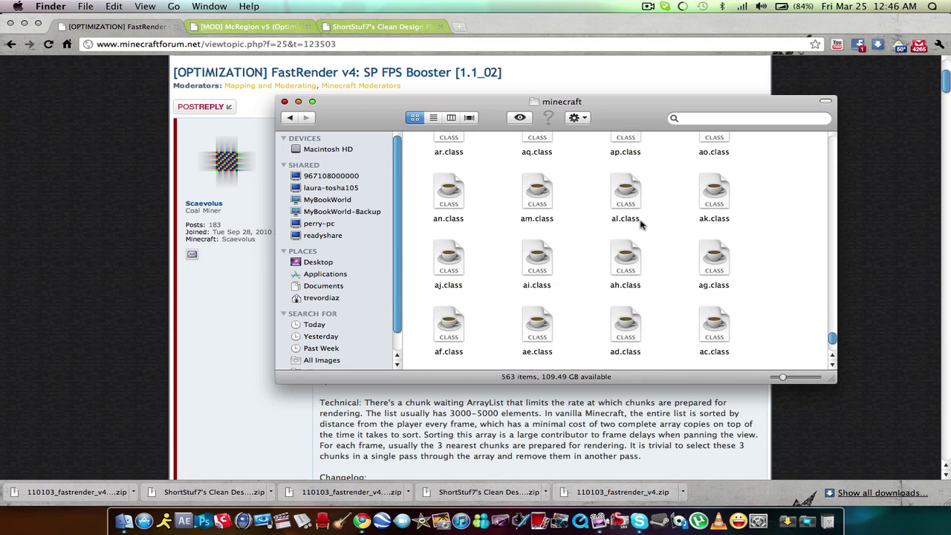
pyautogui.moveTo(626, 109); pyautogui.dragTo(615, 150)
pyautogui.scroll(20, 734, 360)
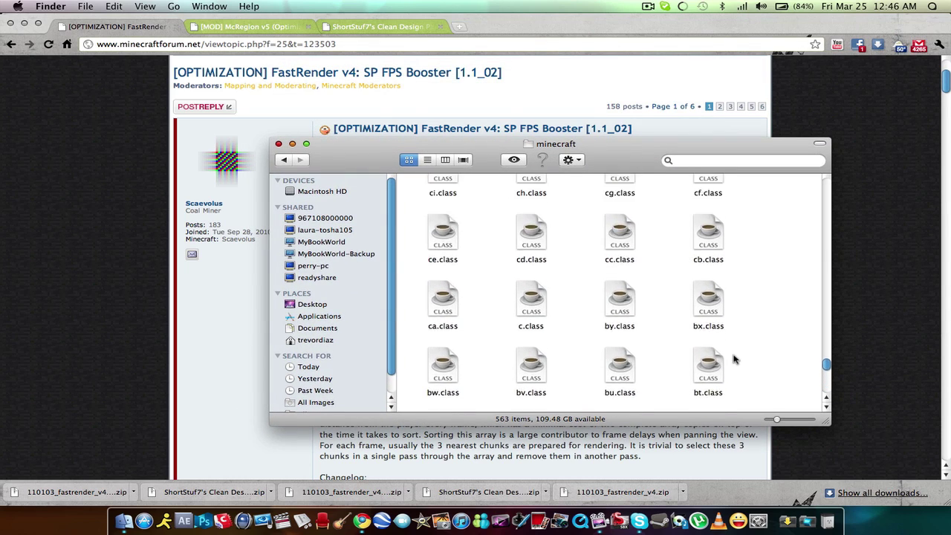
pyautogui.scroll(-20, 734, 360)
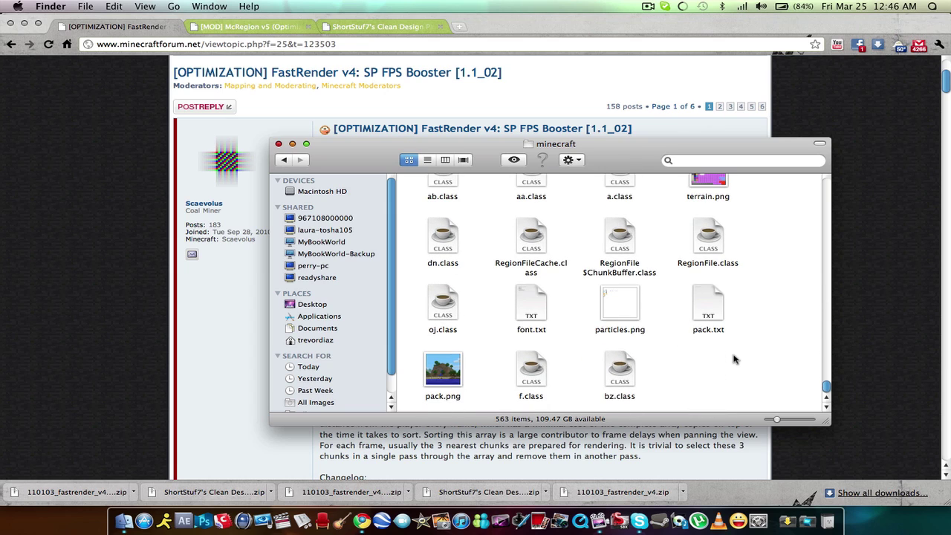
# - Compare the folder with FastRender's bz.class and f.class from the Downloads stack, then close it
pyautogui.click(788, 520)
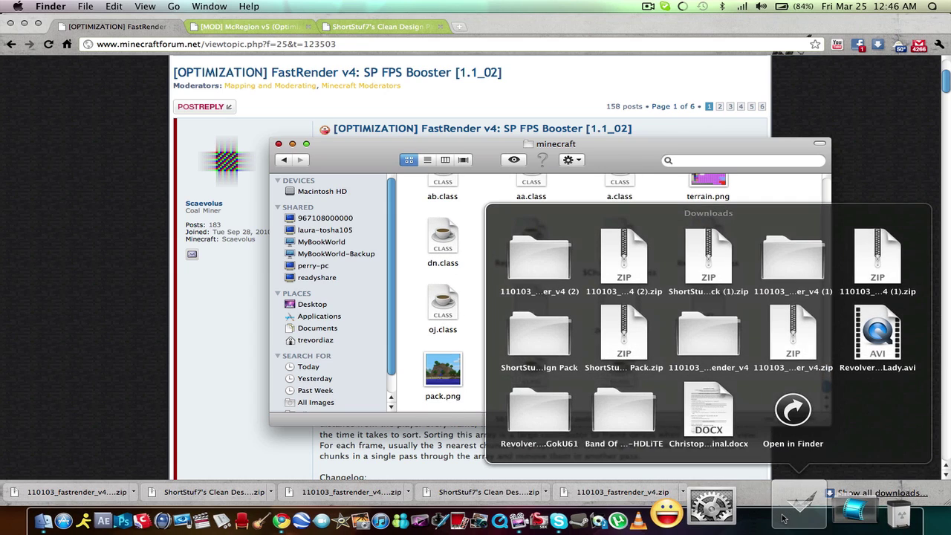
pyautogui.click(562, 286)
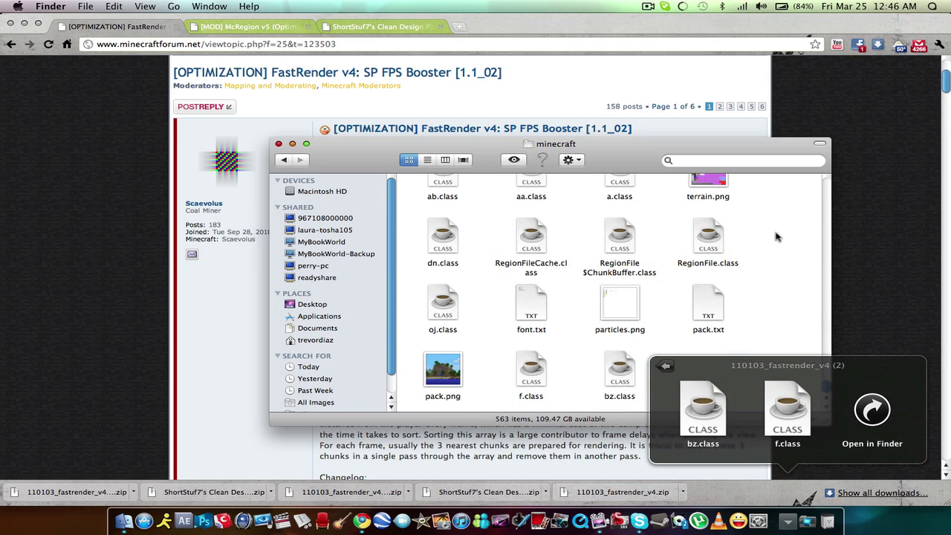
pyautogui.scroll(10, 776, 236)
pyautogui.click(817, 274)
pyautogui.scroll(20, 627, 234)
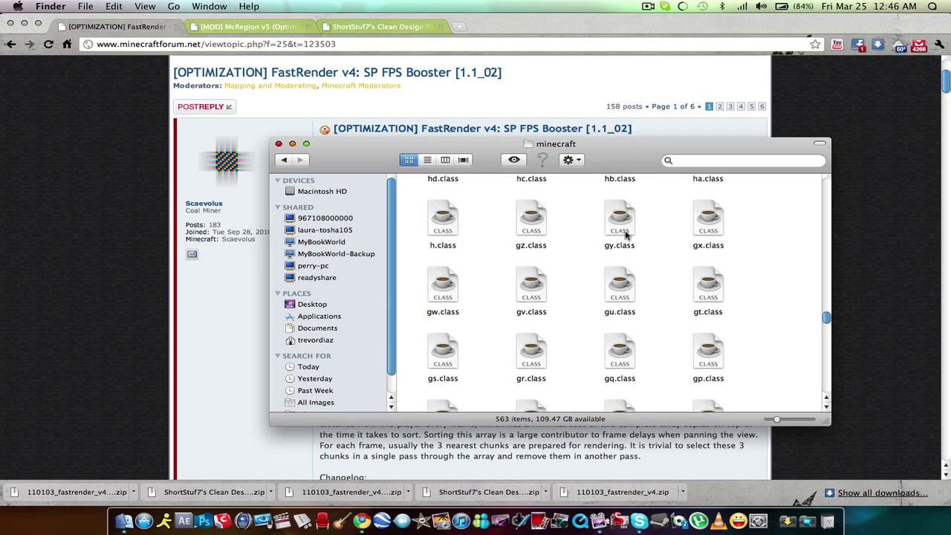
pyautogui.scroll(20, 627, 235)
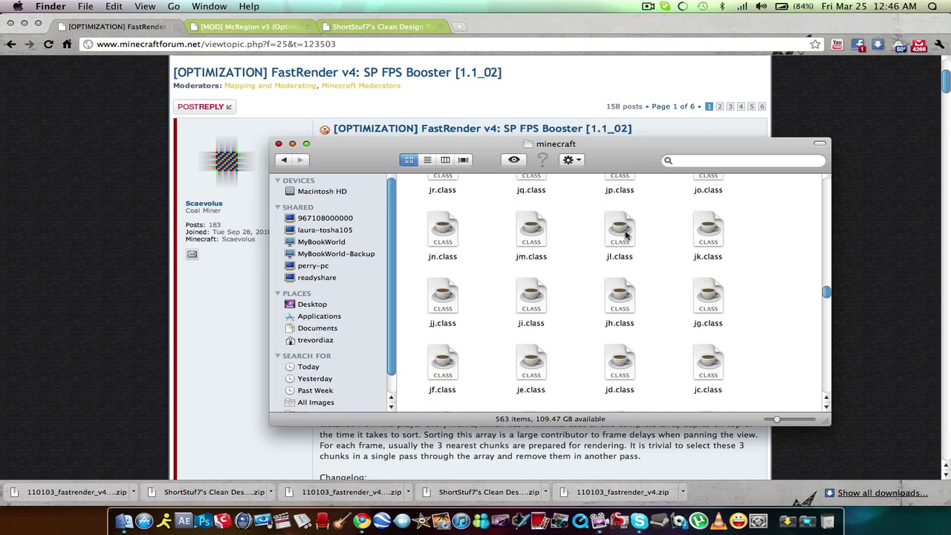
pyautogui.scroll(3, 626, 235)
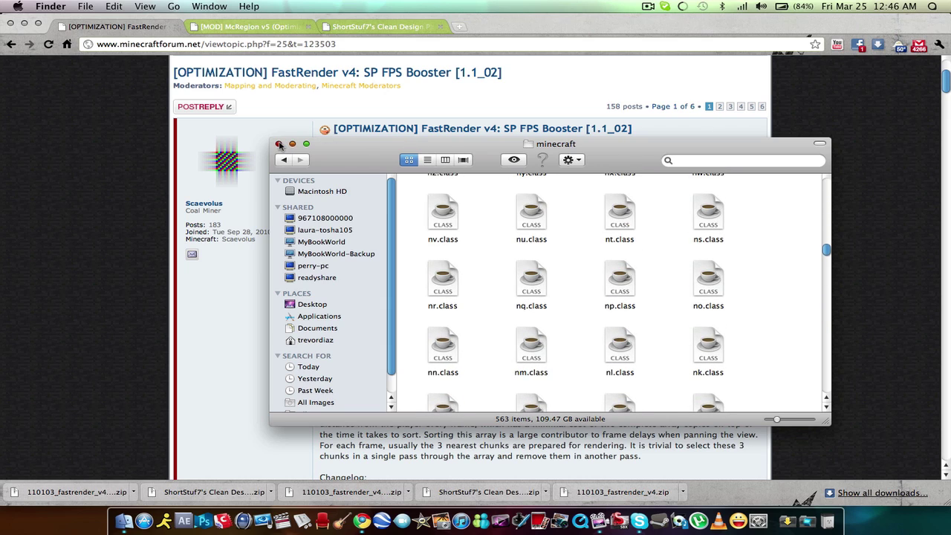
pyautogui.click(280, 144)
# - Show the McRegion v5 thread and scroll through its download instructions
pyautogui.click(247, 29)
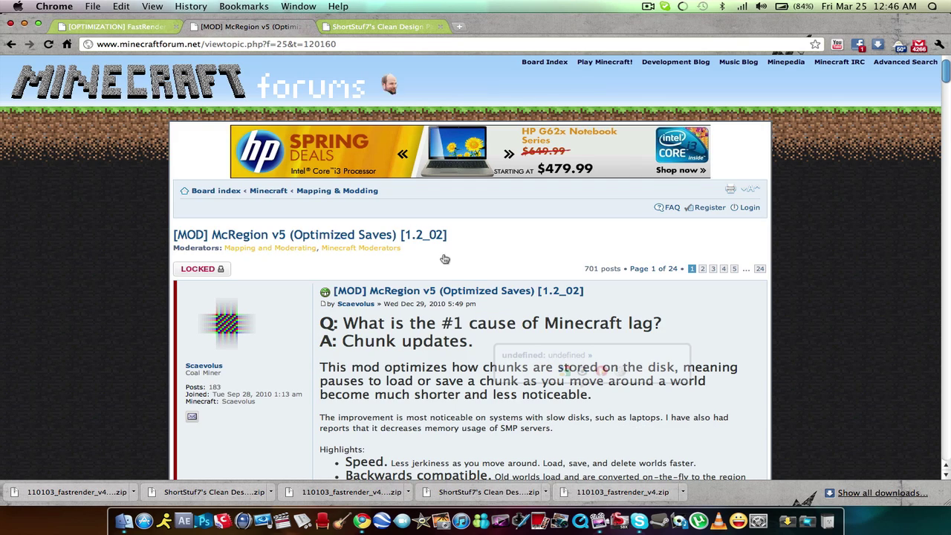
pyautogui.scroll(-7, 468, 280)
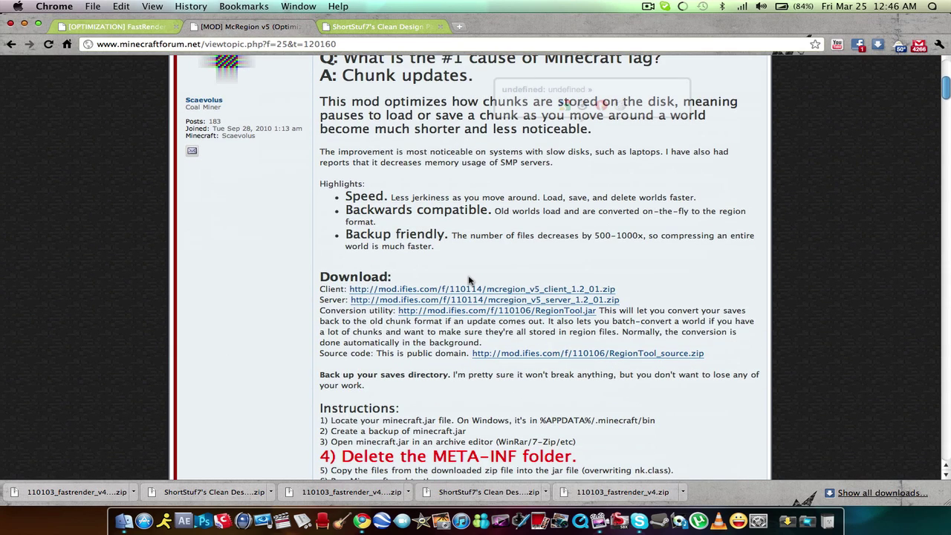
pyautogui.scroll(-5, 468, 280)
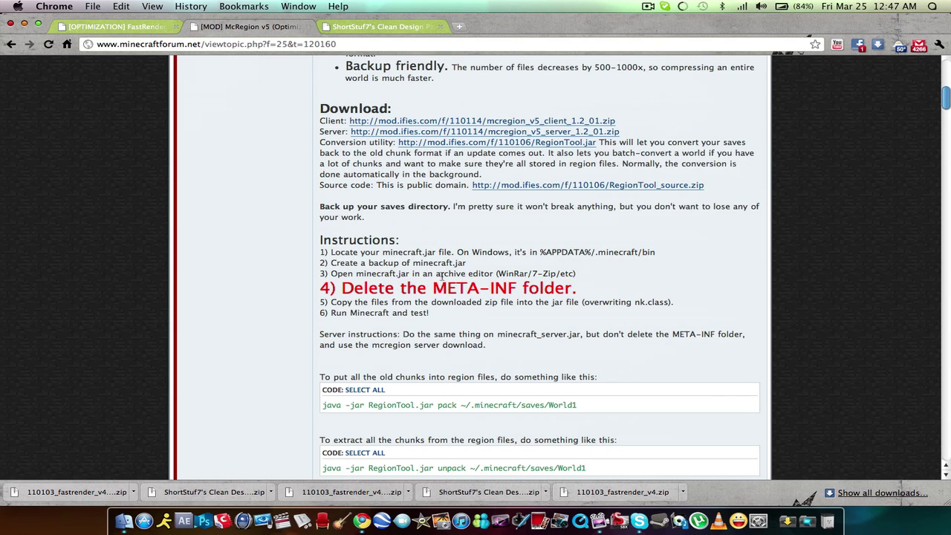
pyautogui.scroll(5, 441, 276)
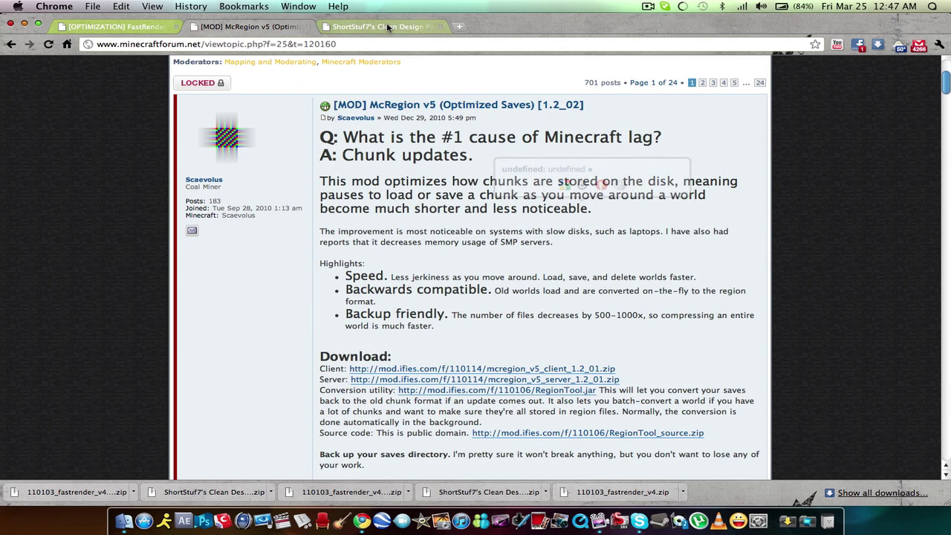
pyautogui.click(388, 28)
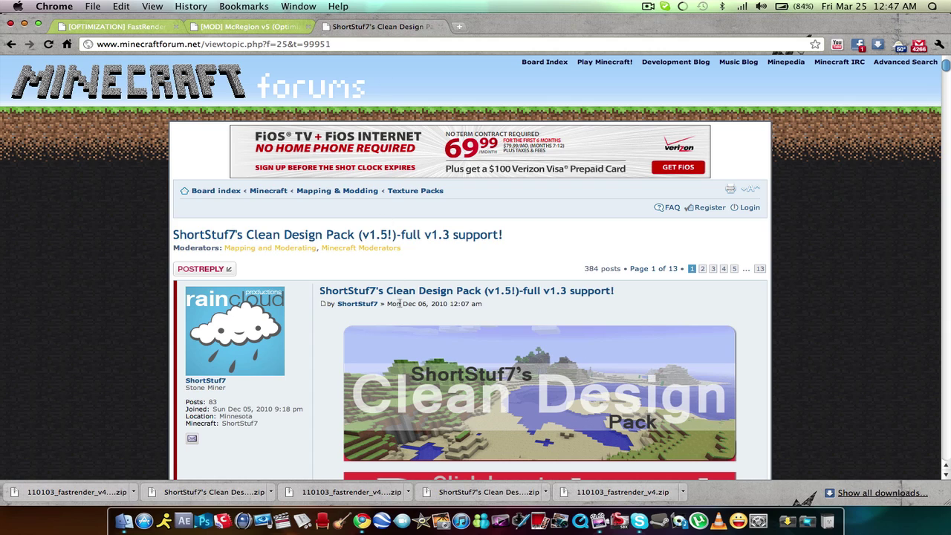
# - Scroll the Clean Design Pack post to its Download banner and open Finder on the home folder
pyautogui.scroll(-3, 399, 303)
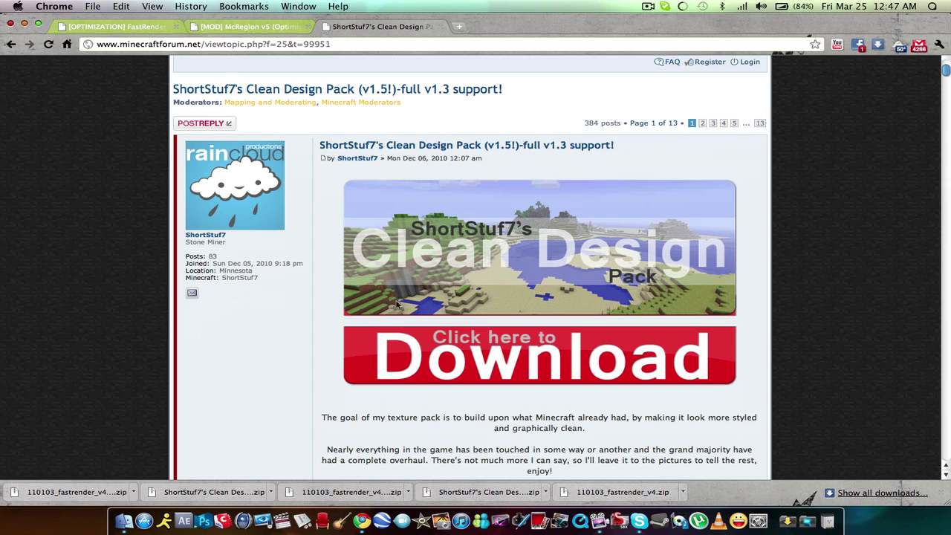
pyautogui.click(123, 513)
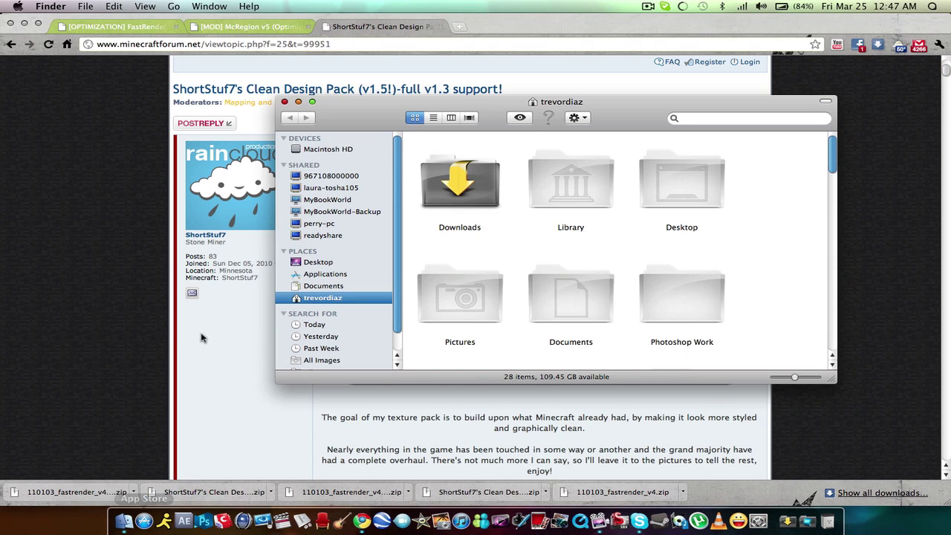
# - Download ShortStuf7's Clean Design Pack (2).zip from the banner and confirm it in the Downloads stack
pyautogui.click(186, 370)
pyautogui.scroll(-5, 406, 332)
pyautogui.scroll(3, 406, 332)
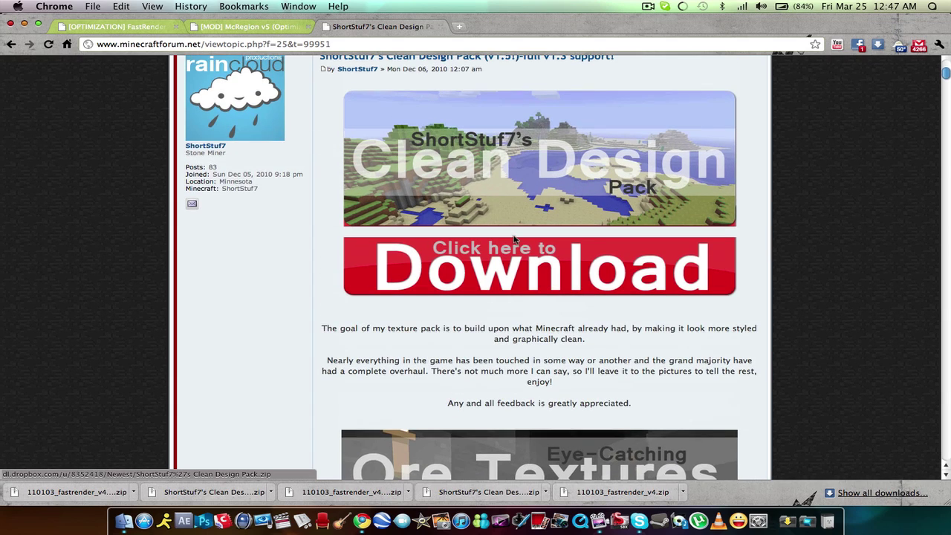
pyautogui.click(534, 255)
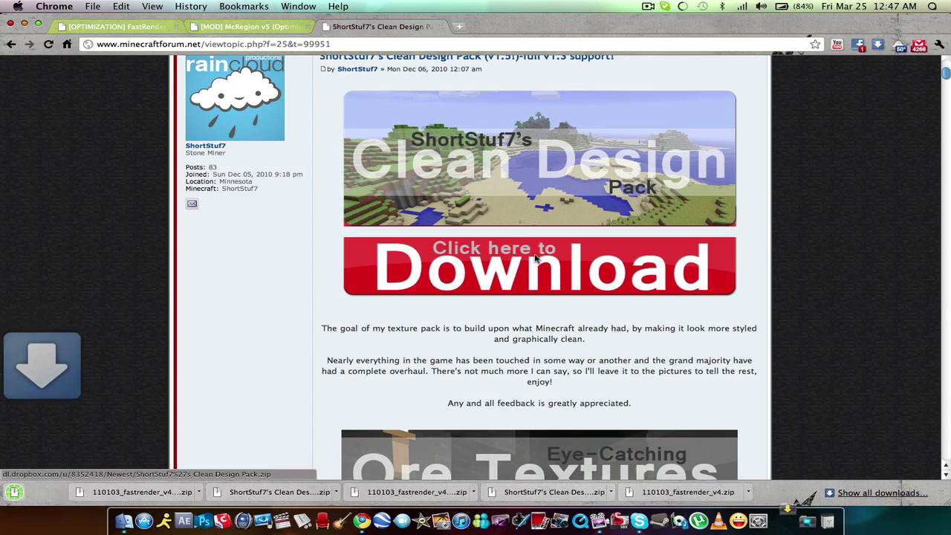
pyautogui.click(794, 524)
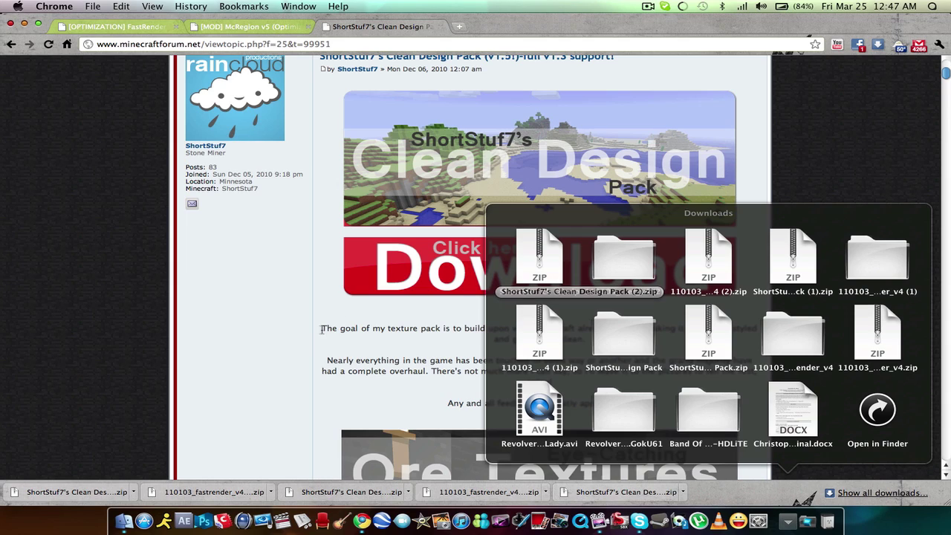
pyautogui.click(277, 374)
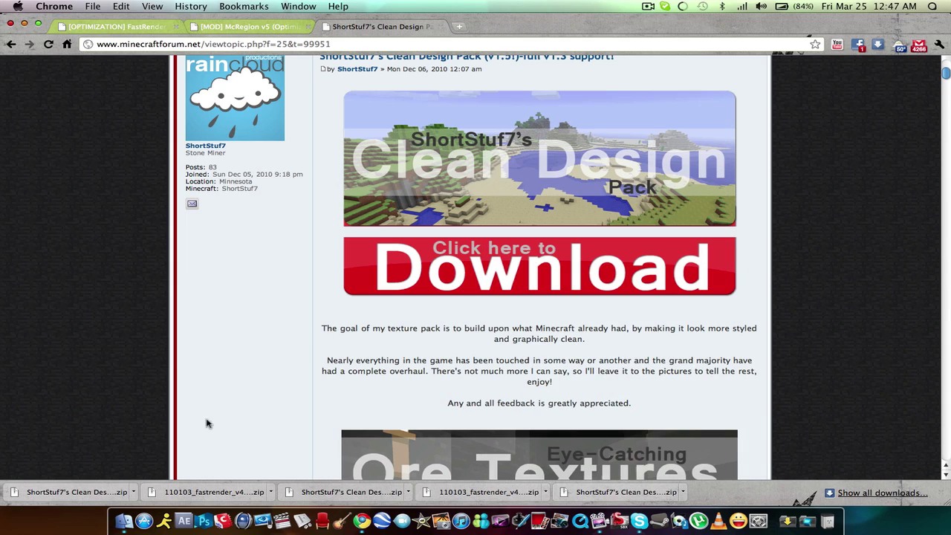
pyautogui.click(121, 512)
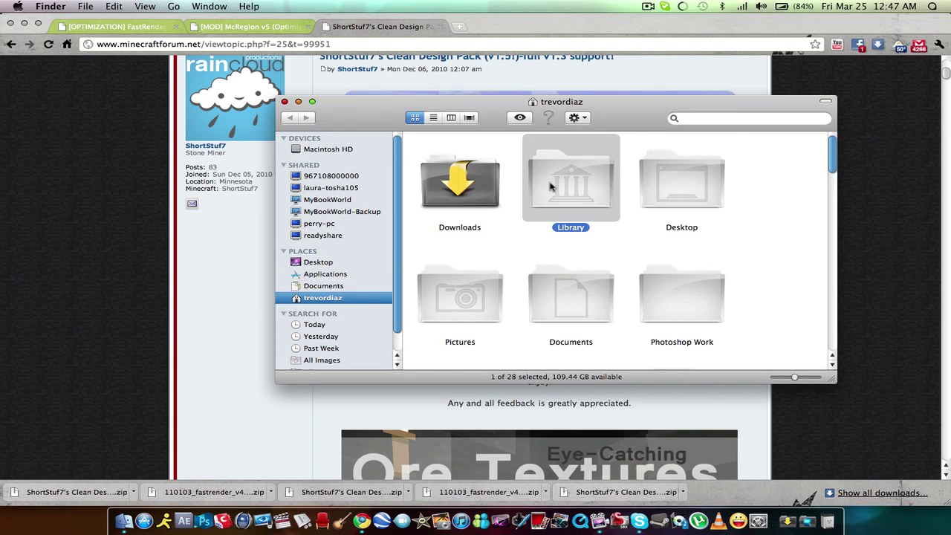
# - Navigate to Library > Application Support > minecraft > texturepacks
pyautogui.doubleClick(553, 187)
pyautogui.doubleClick(457, 280)
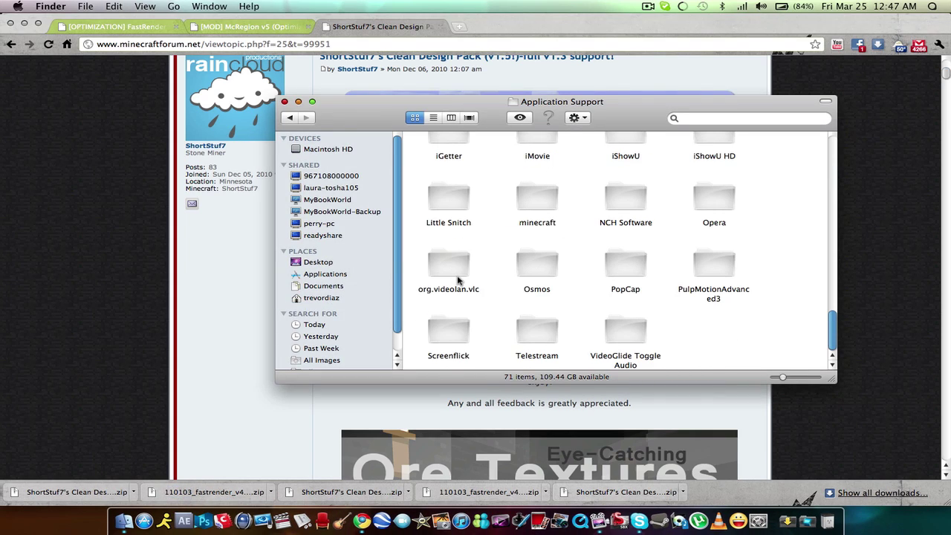
pyautogui.doubleClick(548, 194)
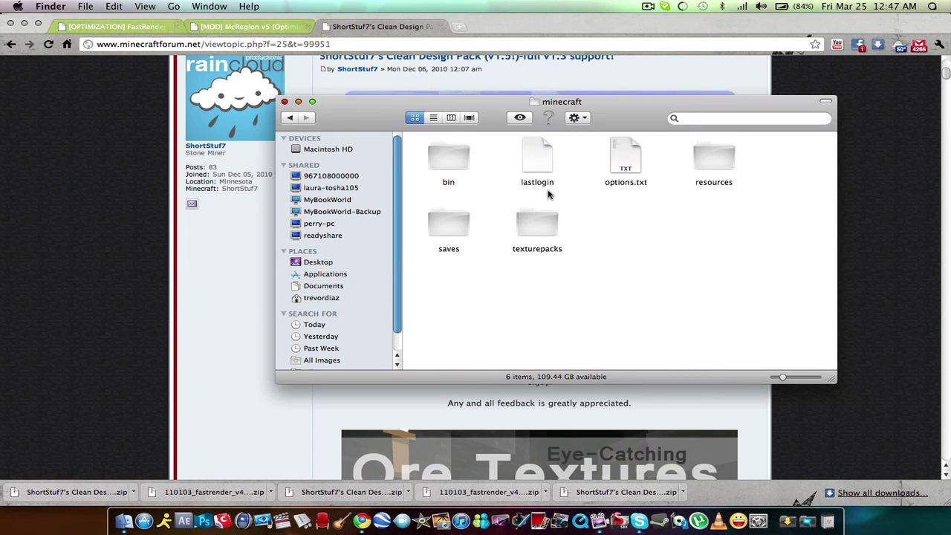
pyautogui.click(550, 227)
pyautogui.doubleClick(548, 228)
# - Drag the Clean Design Pack zip from Downloads into texturepacks, close the window and hide Chrome
pyautogui.click(788, 521)
pyautogui.moveTo(550, 276); pyautogui.dragTo(739, 507)
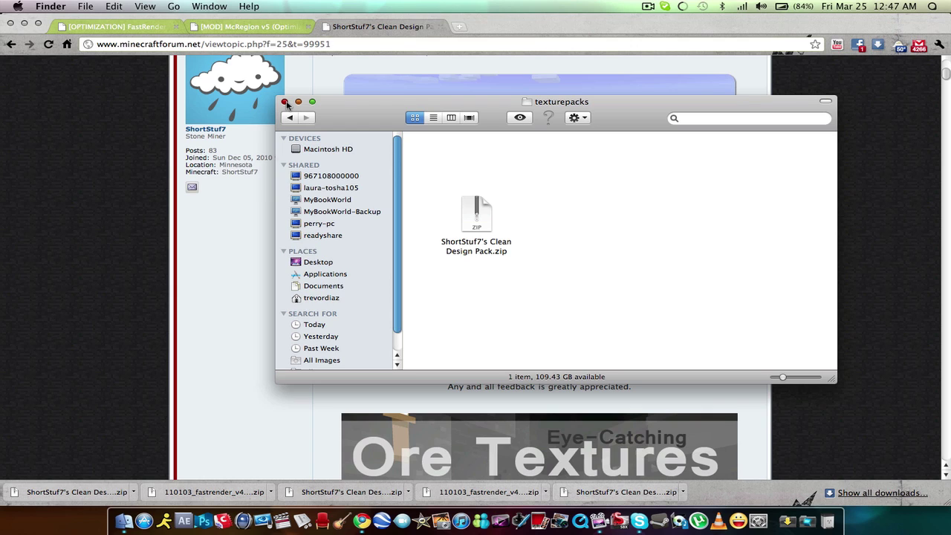
pyautogui.click(286, 104)
pyautogui.click(23, 23)
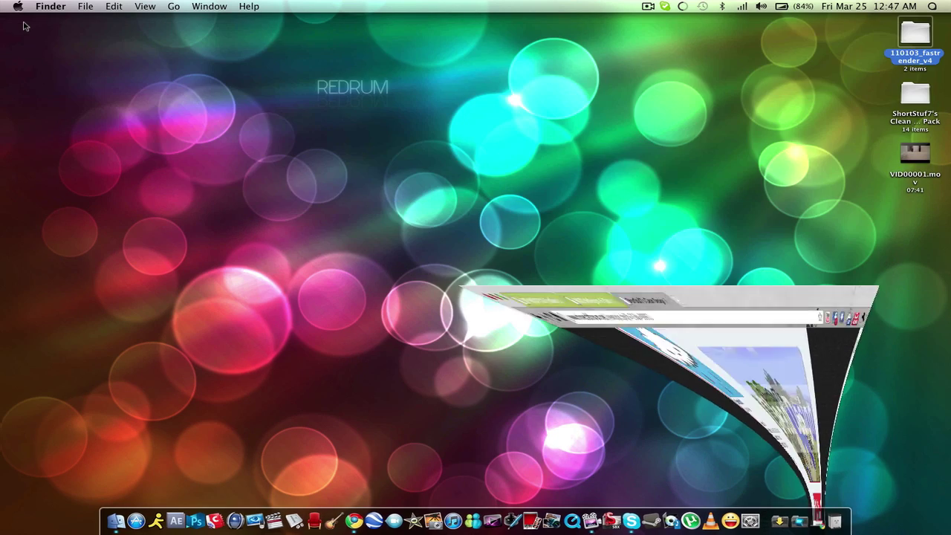
# - Launch Minecraft from Applications, log in, and allow its connection to minecraft.net
pyautogui.click(112, 523)
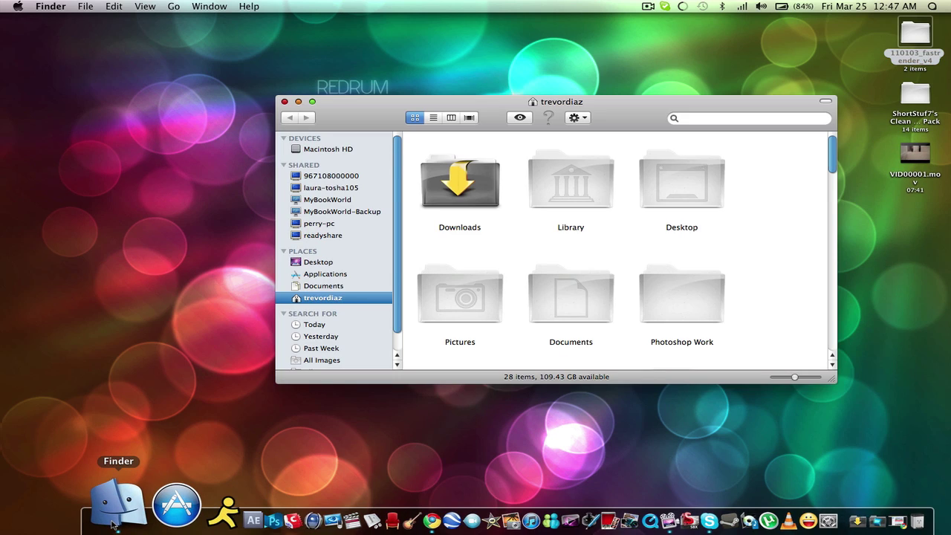
pyautogui.click(344, 276)
pyautogui.doubleClick(559, 219)
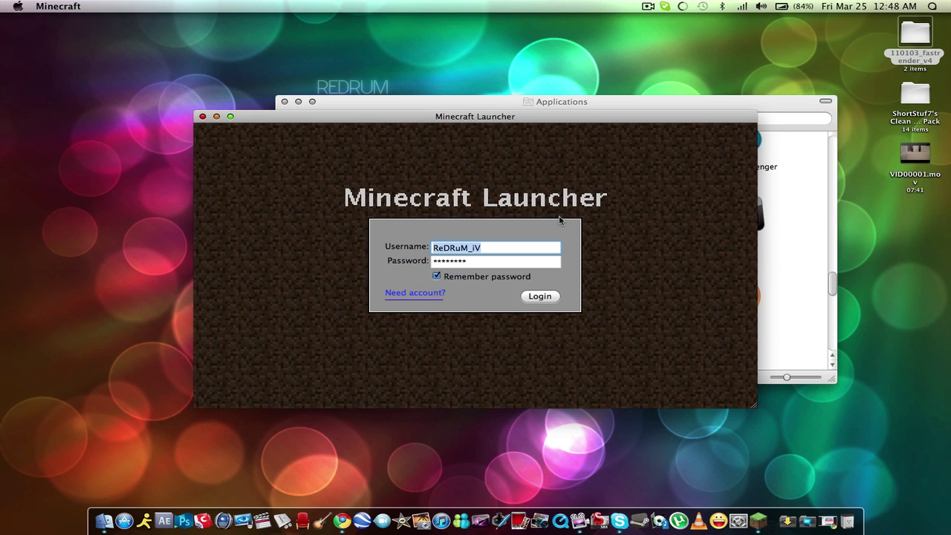
pyautogui.click(540, 296)
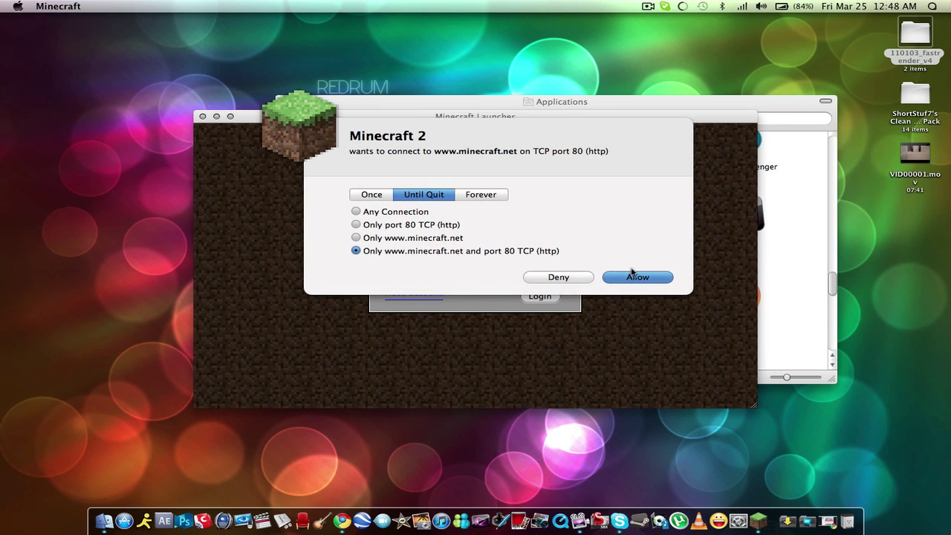
pyautogui.click(633, 276)
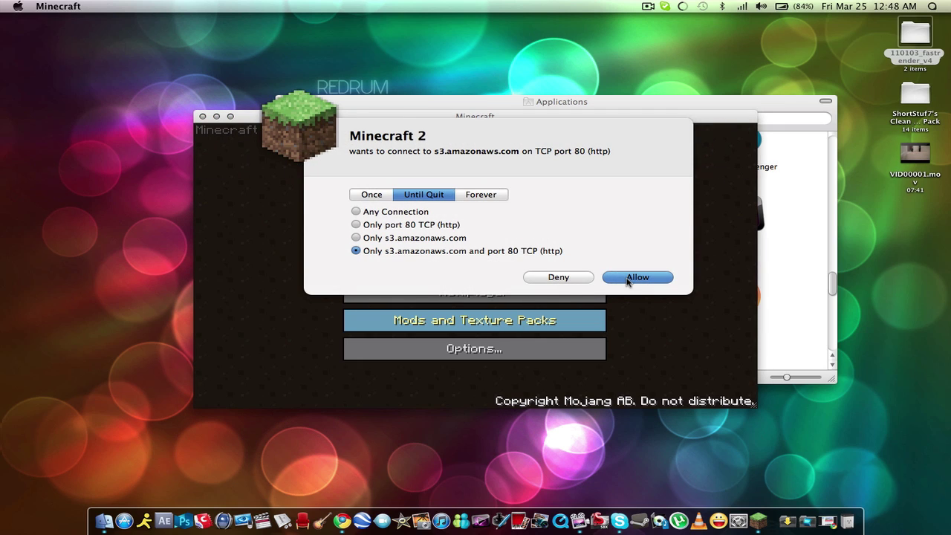
# - Allow the network prompt, confirm ShortStuf7's Clean Design Pack.zip is selected, and return to the menu
pyautogui.click(633, 276)
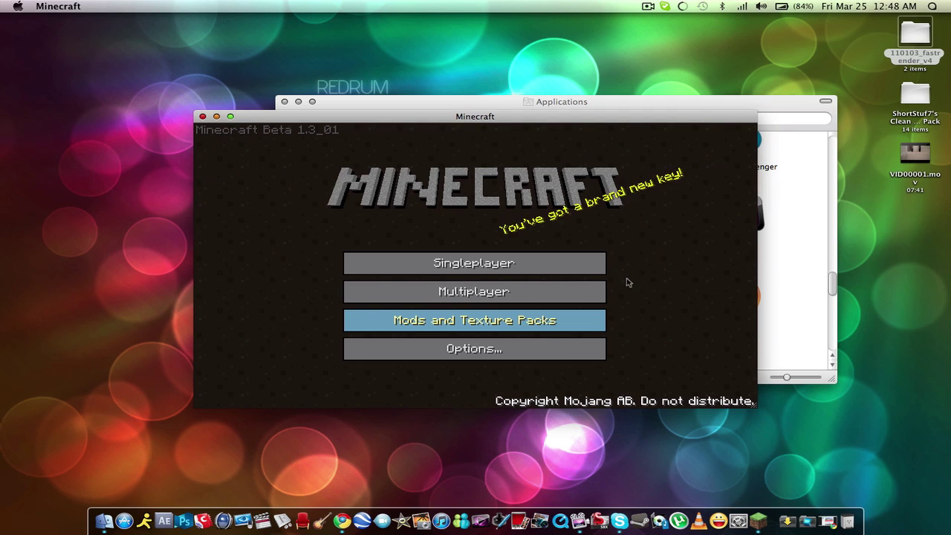
pyautogui.click(492, 322)
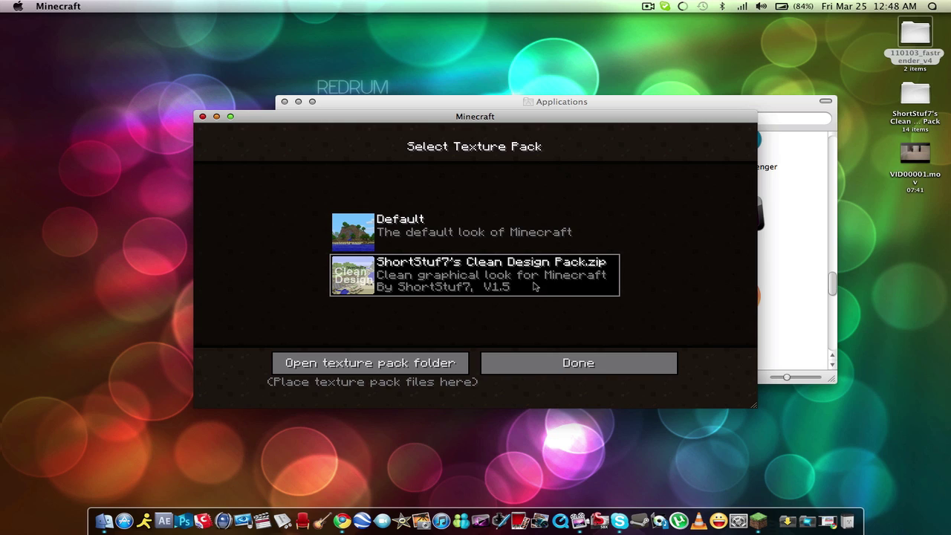
pyautogui.click(524, 359)
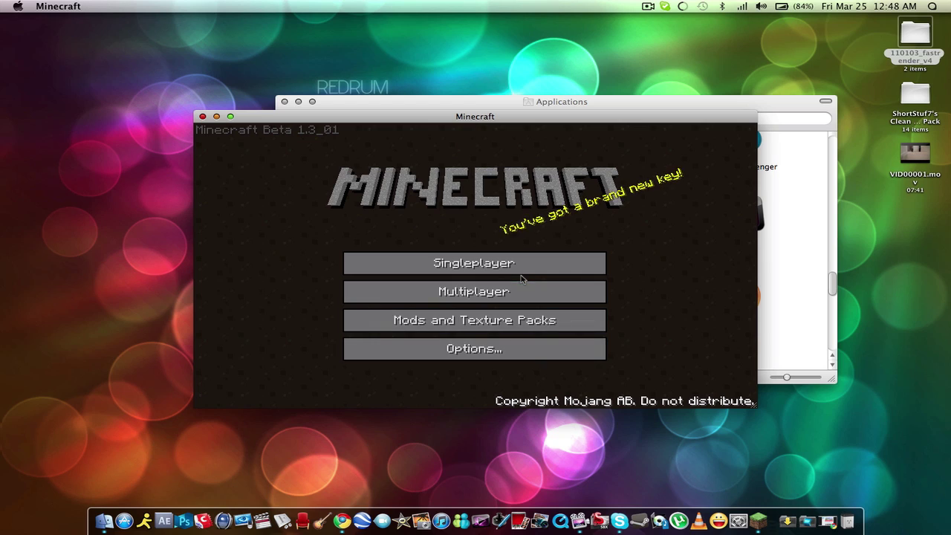
# - Create a new singleplayer world named 'New World' with a blank seed
pyautogui.click(532, 272)
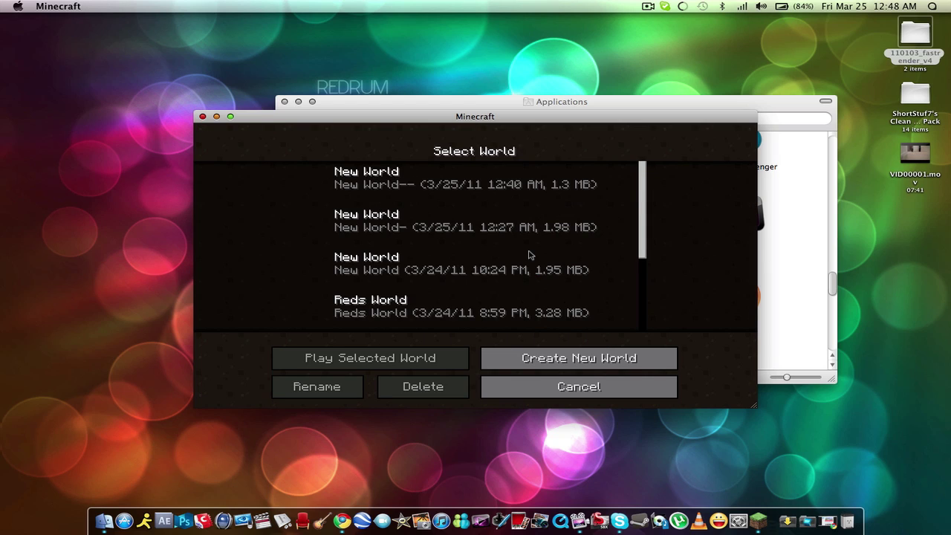
pyautogui.click(561, 368)
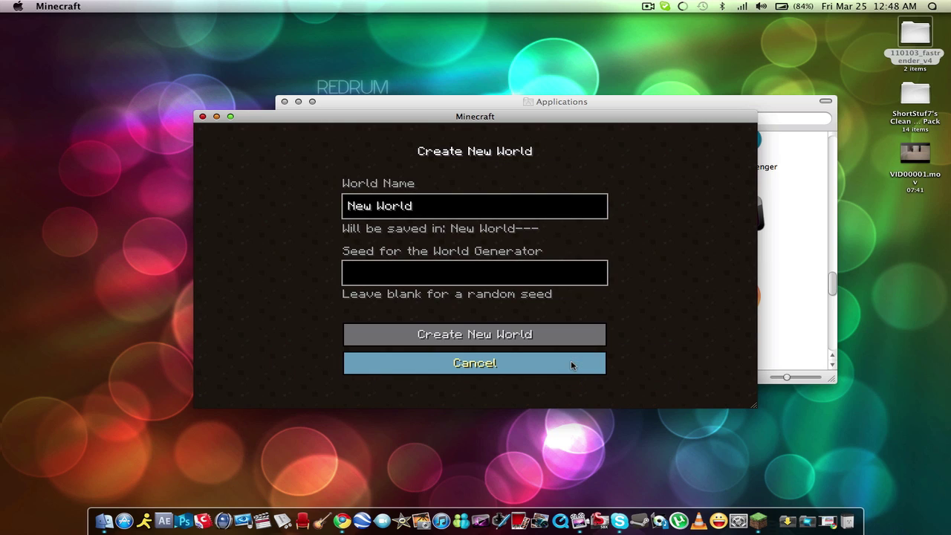
pyautogui.click(510, 344)
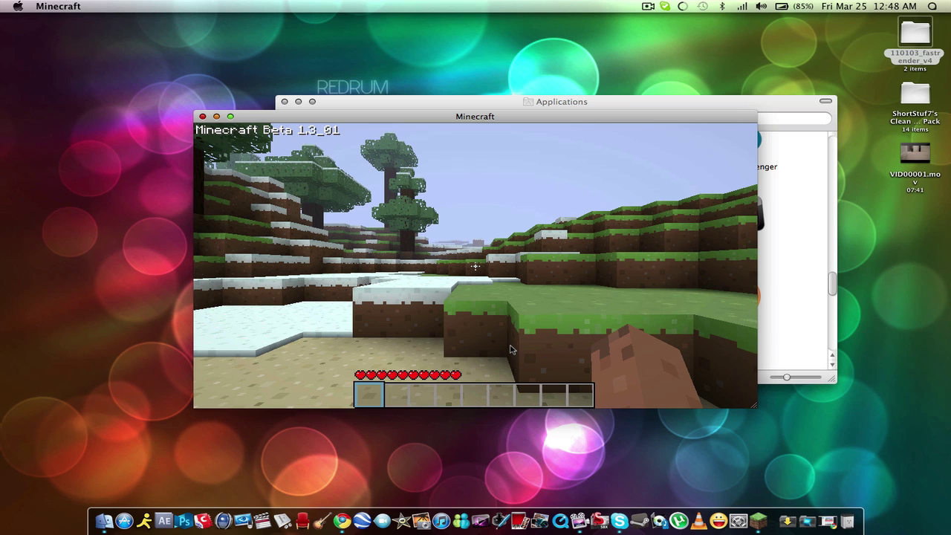
# - Pause the game, set the Sound and Music sliders to OFF, and resume playing
pyautogui.click(511, 349)
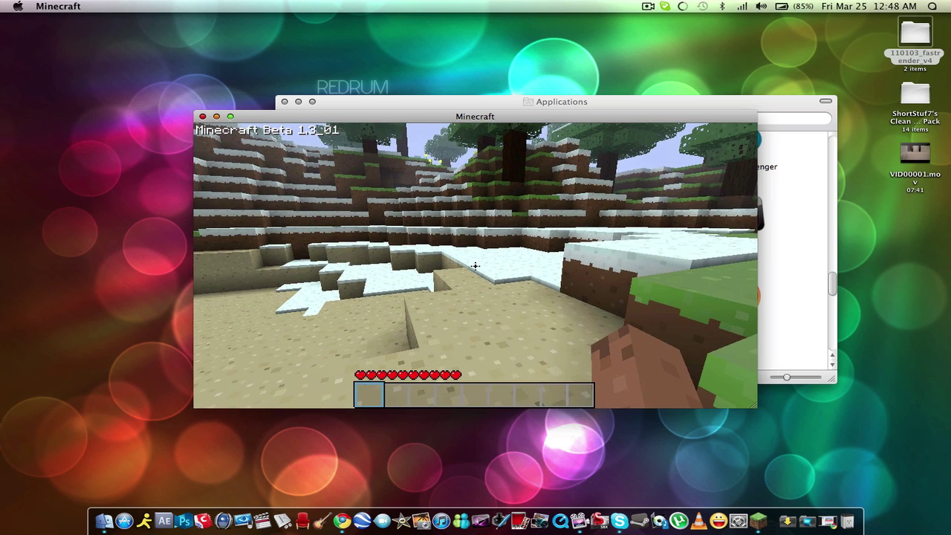
pyautogui.press('Escape')
pyautogui.click(476, 315)
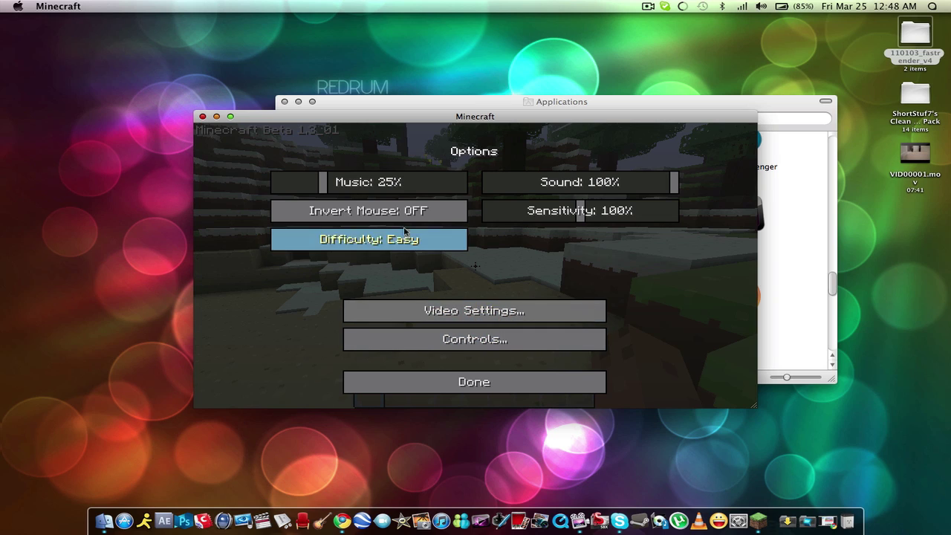
pyautogui.moveTo(597, 187); pyautogui.dragTo(466, 187)
pyautogui.moveTo(349, 185); pyautogui.dragTo(174, 188)
pyautogui.click(524, 381)
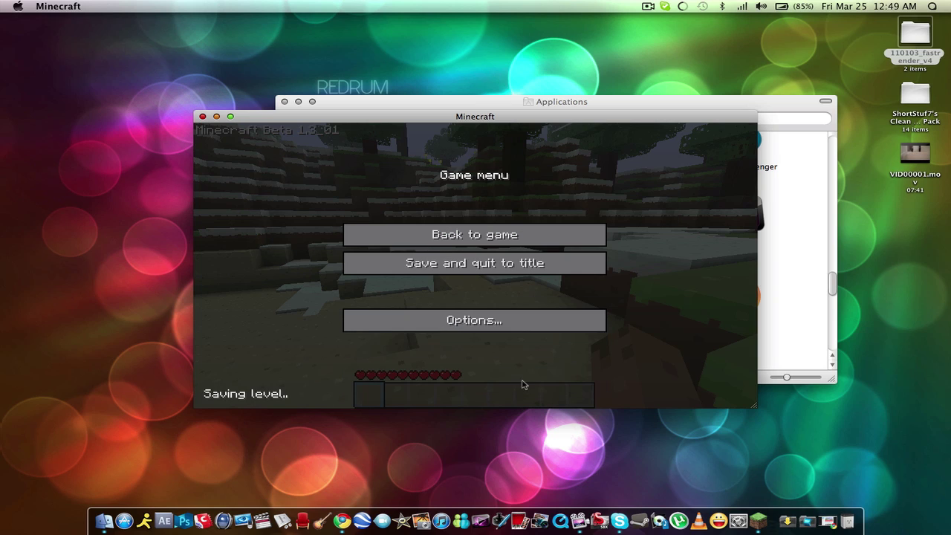
pyautogui.click(516, 238)
pyautogui.press('w')
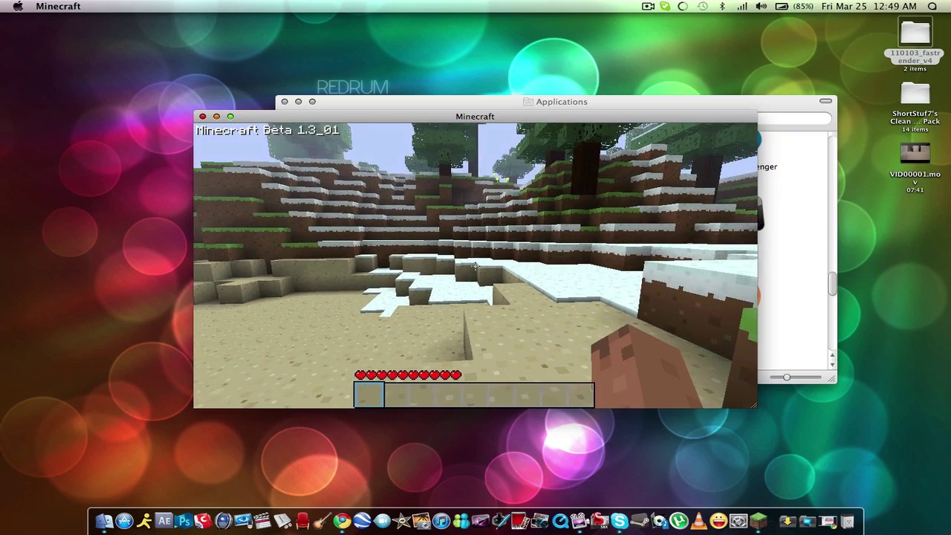
# - Walk across the snowy world past the dirt hill and tree-topped slope toward the sand
pyautogui.press('w')
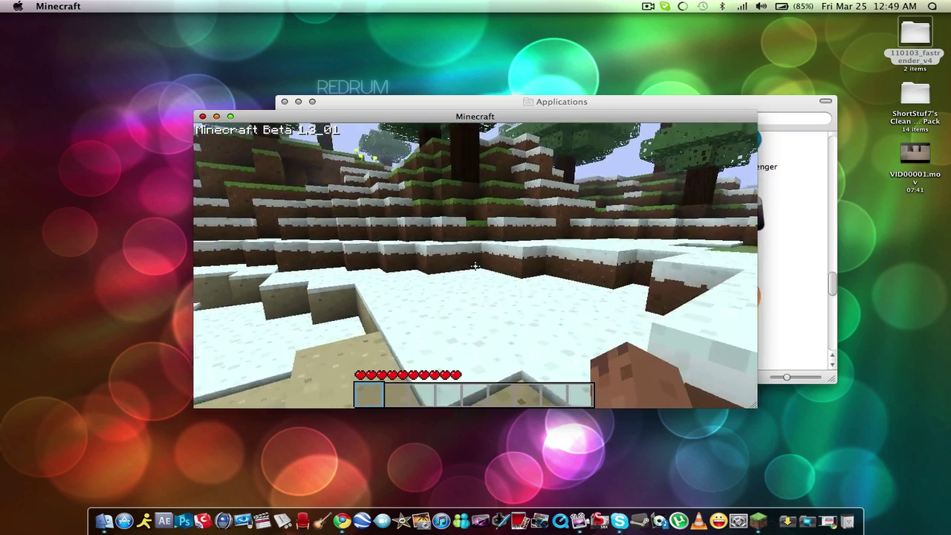
pyautogui.press('w')
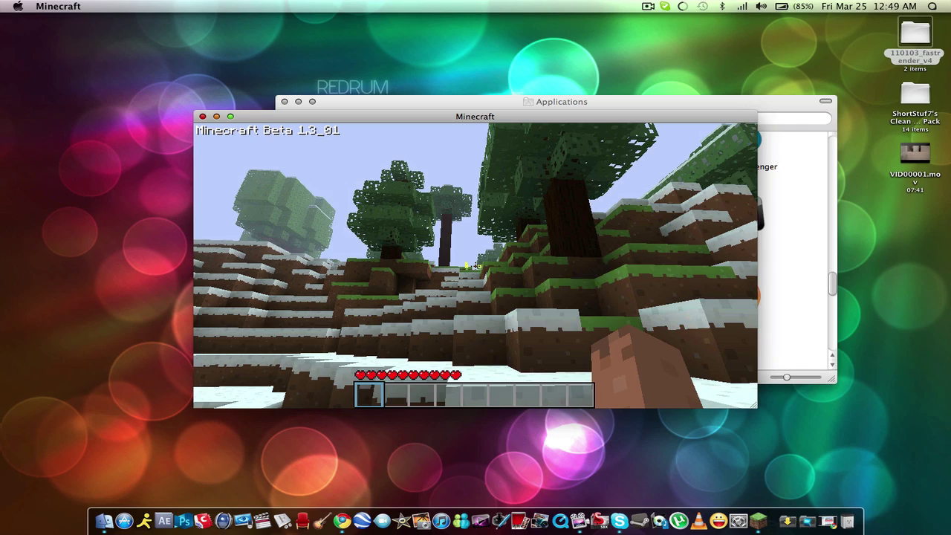
pyautogui.press('w')
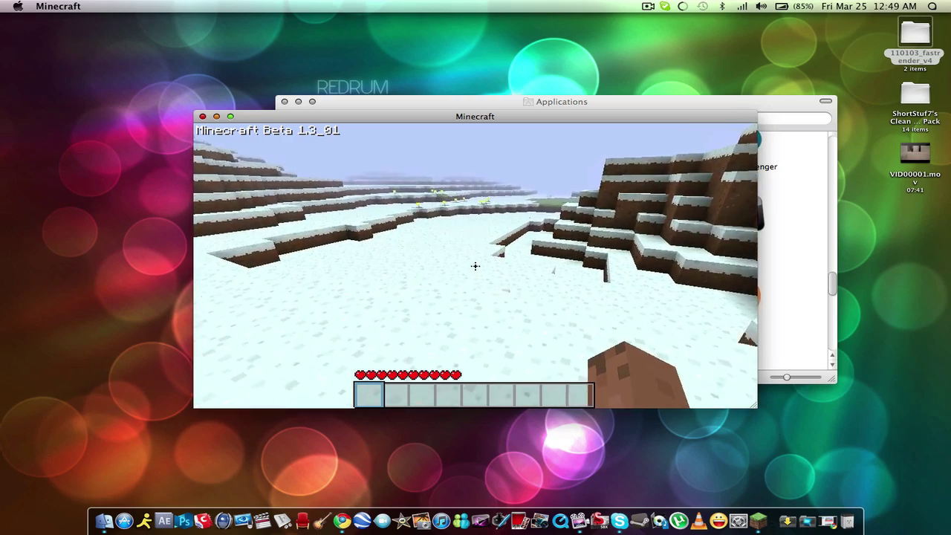
# - Walk up to the chicken, punch it twice, then walk along the long snow wall
pyautogui.press('w')
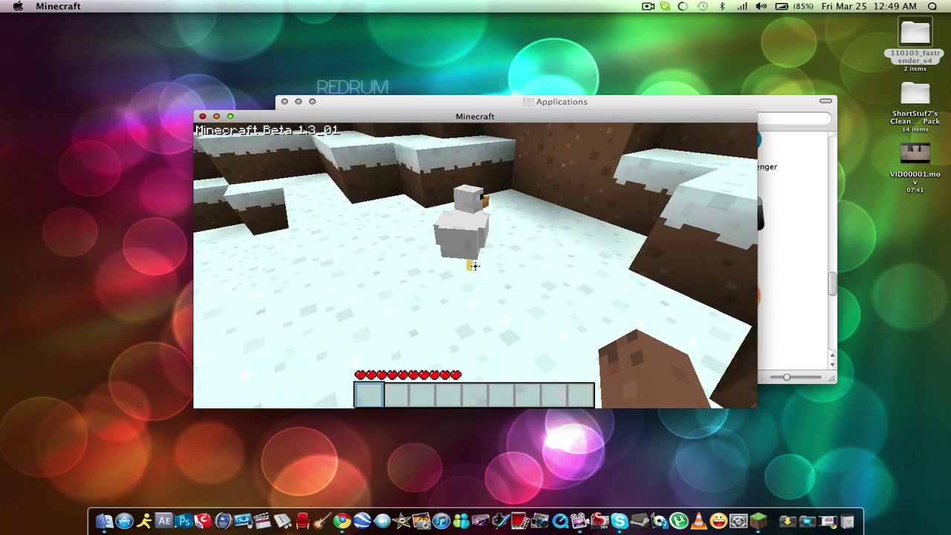
pyautogui.press('w')
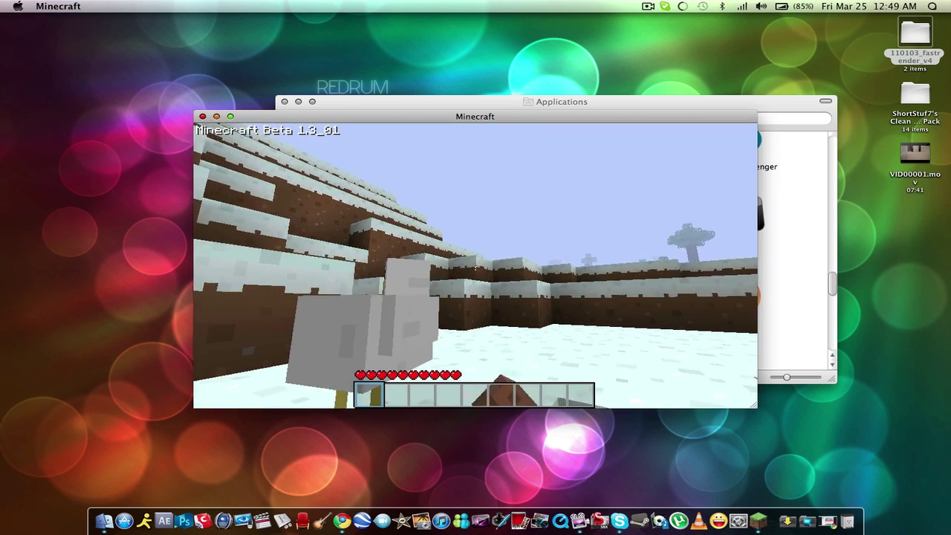
pyautogui.press('w')
pyautogui.click(475, 265)
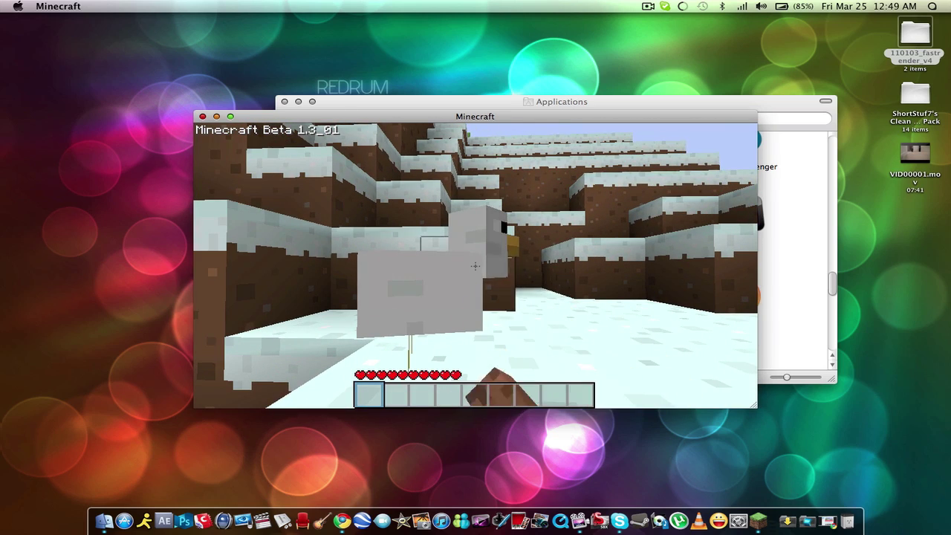
pyautogui.click(474, 265)
pyautogui.press('w')
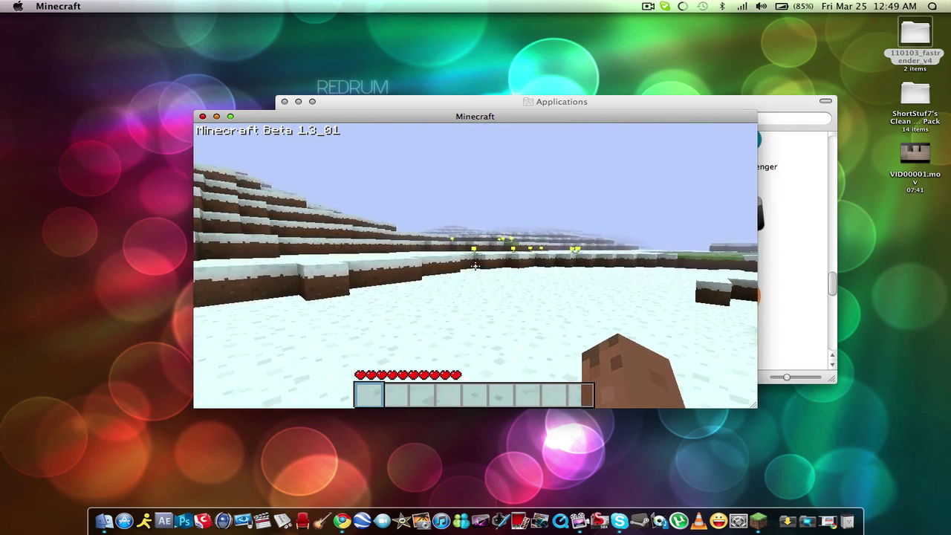
pyautogui.press('w')
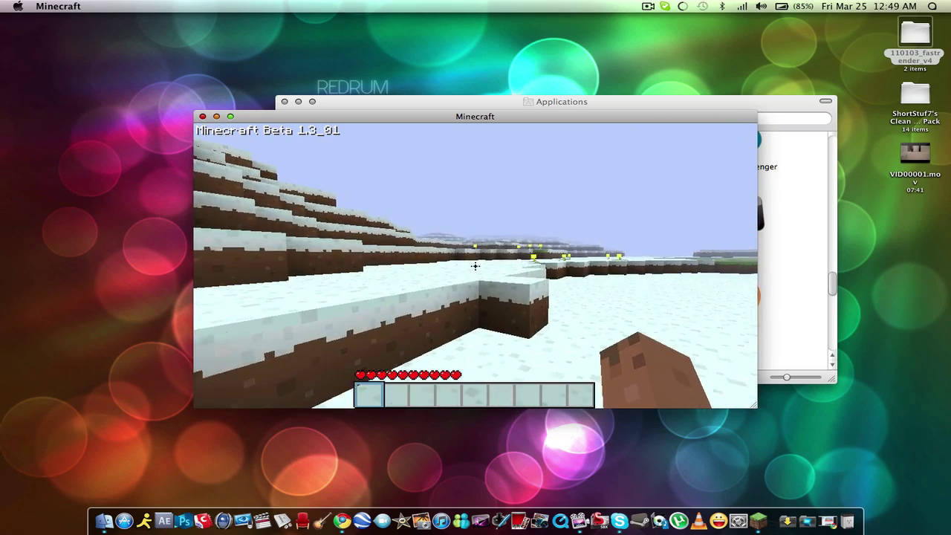